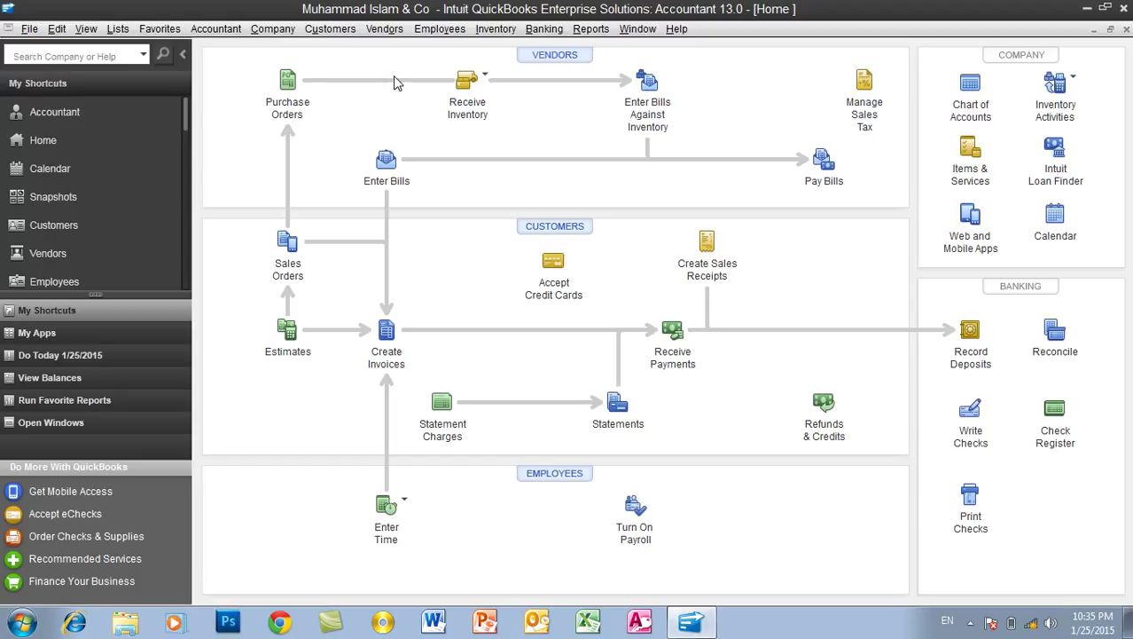
Open the Item List from the Lists menu
left_click(118, 29)
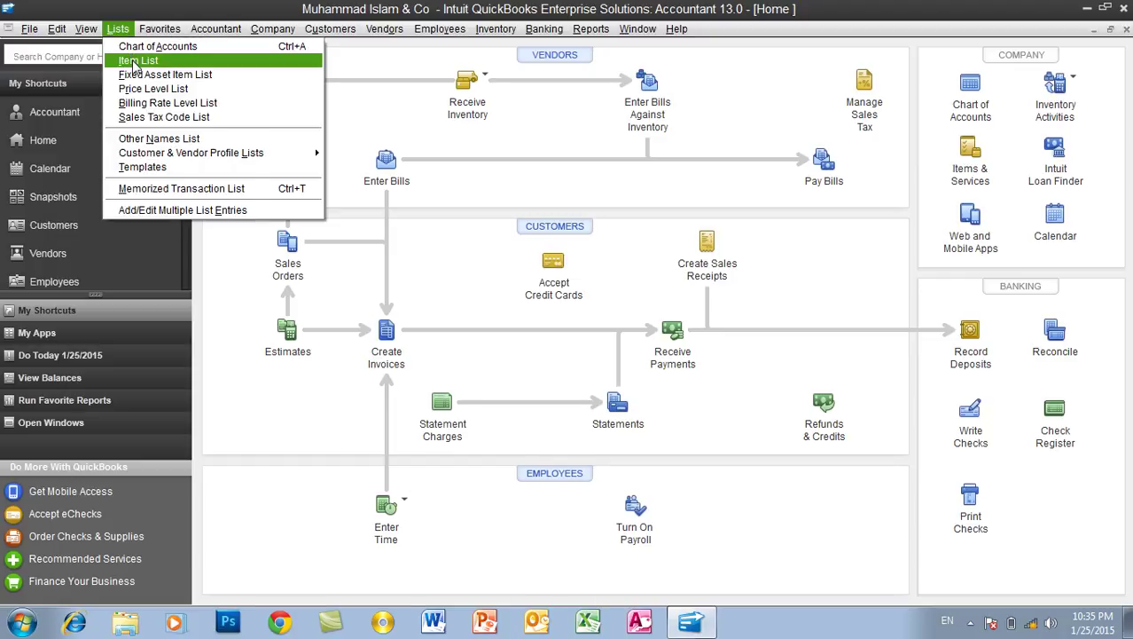
left_click(135, 61)
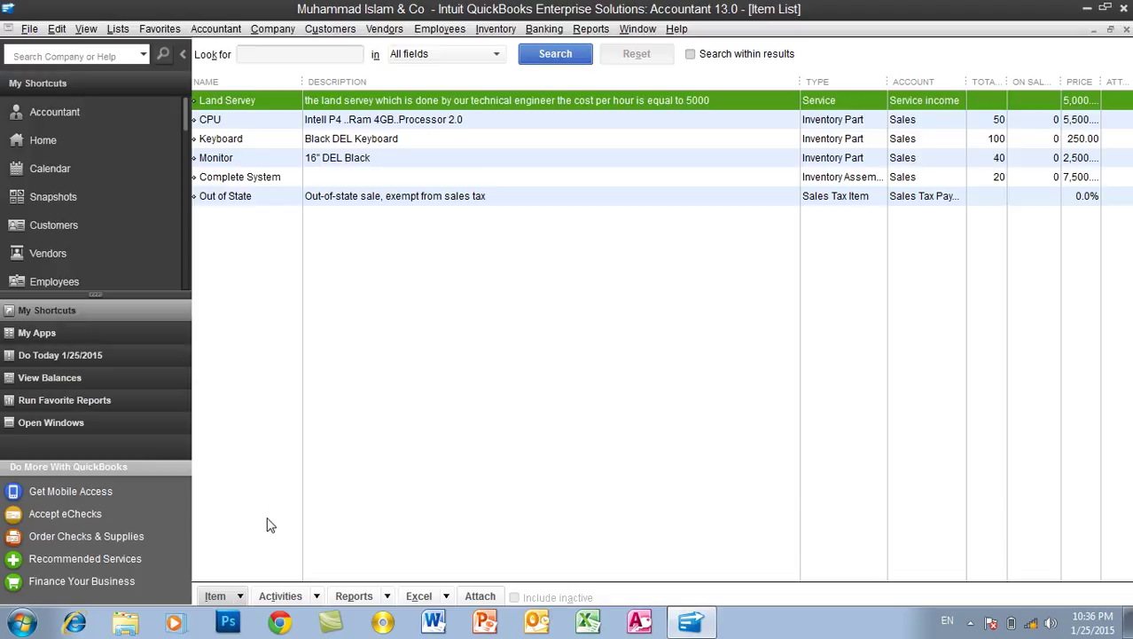
Start a new item from the Item menu and choose the Sales Tax Item type
left_click(234, 598)
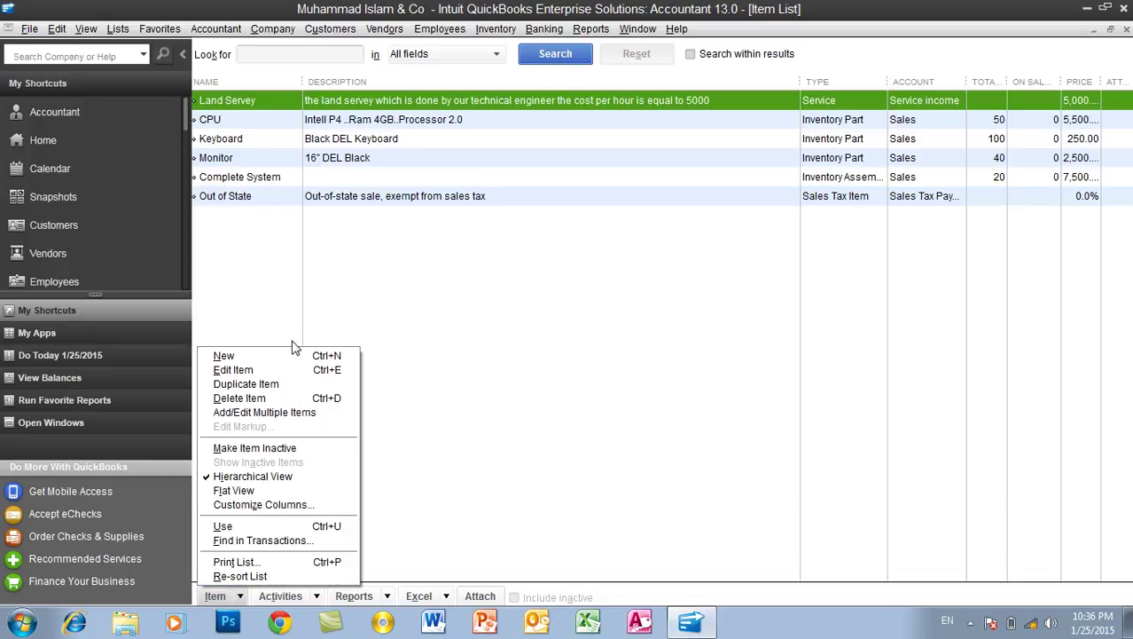
left_click(347, 314)
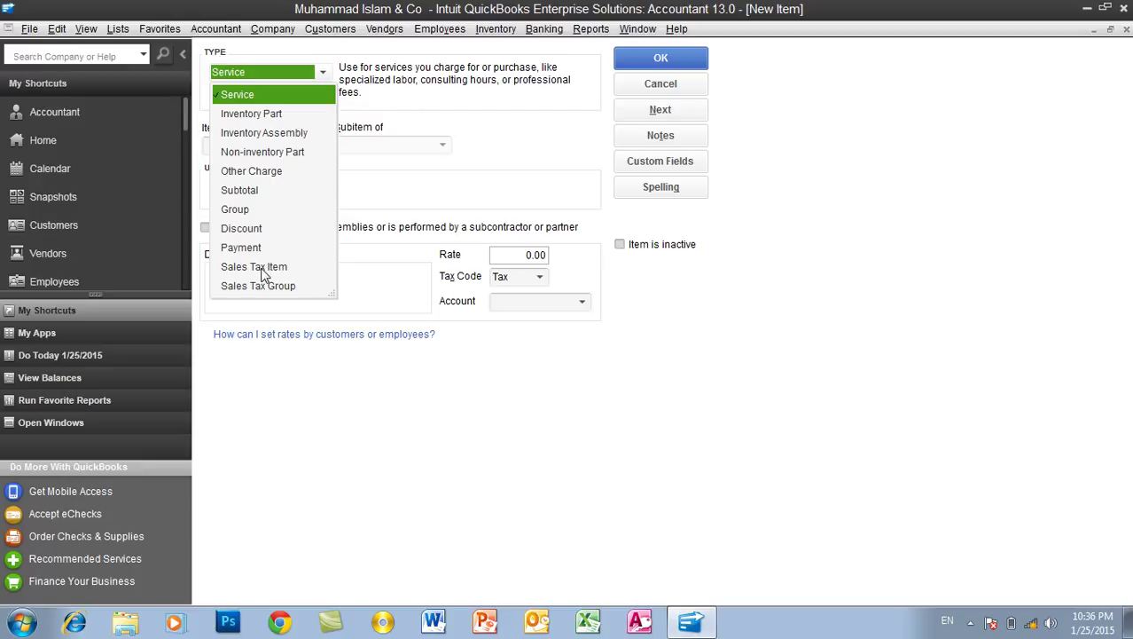
left_click(263, 267)
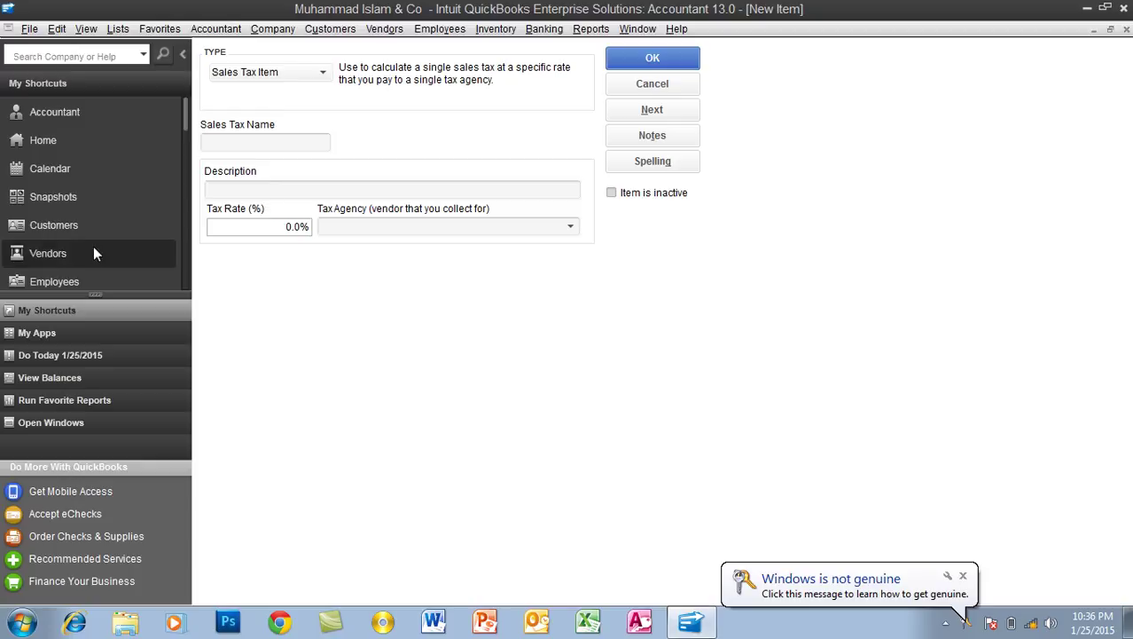
Show the Vendor Center's vendor list and drop down the New Vendor options
left_click(80, 254)
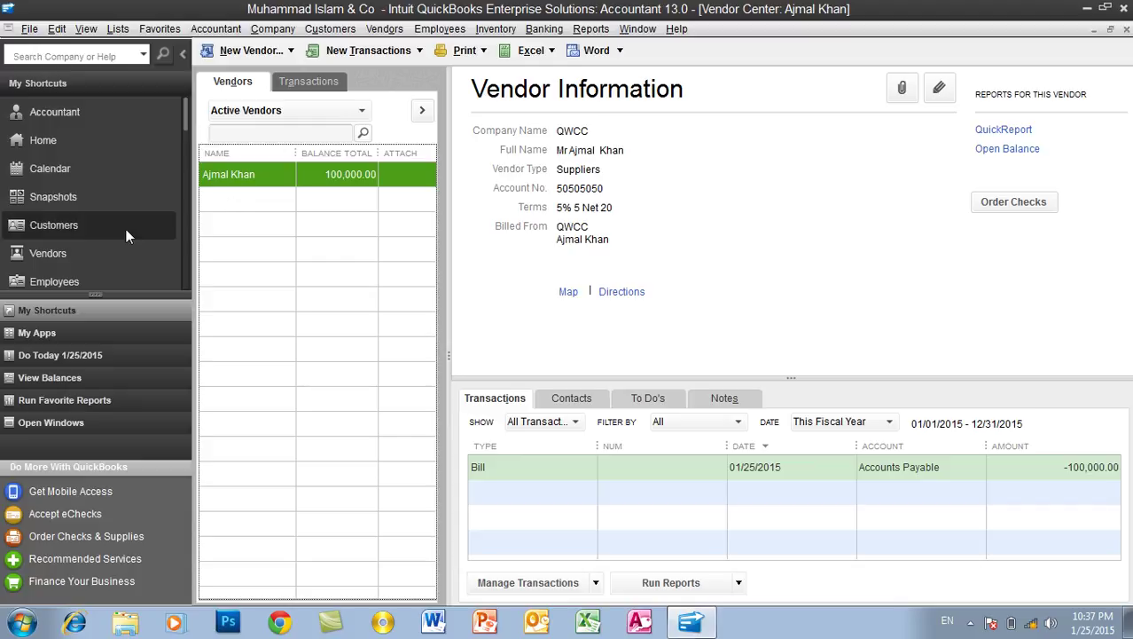
left_click(85, 252)
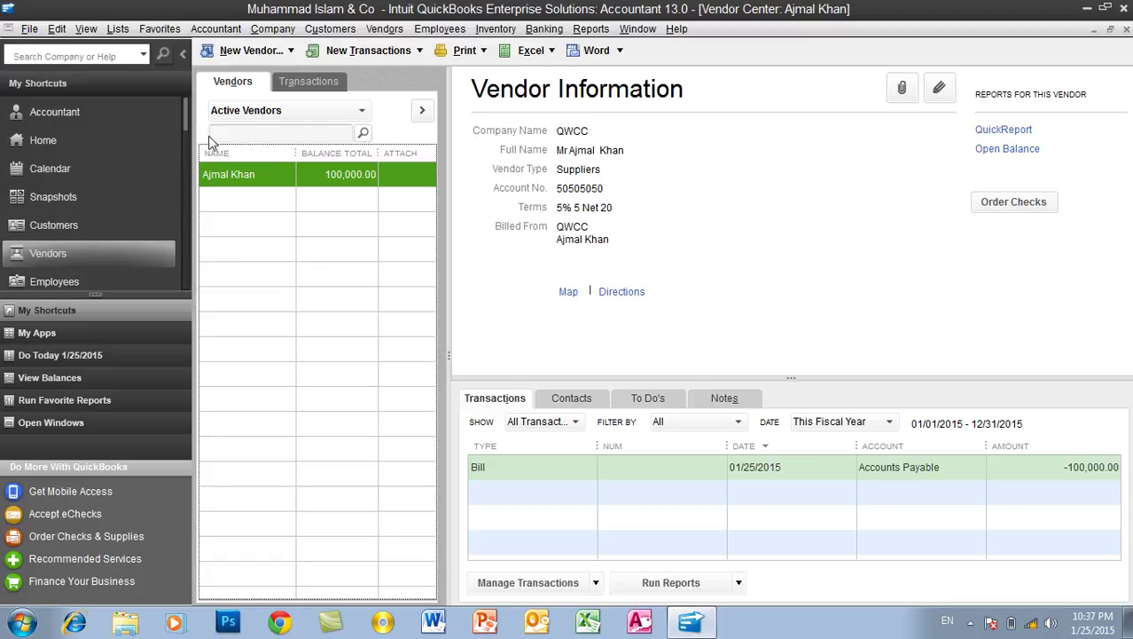
left_click(242, 53)
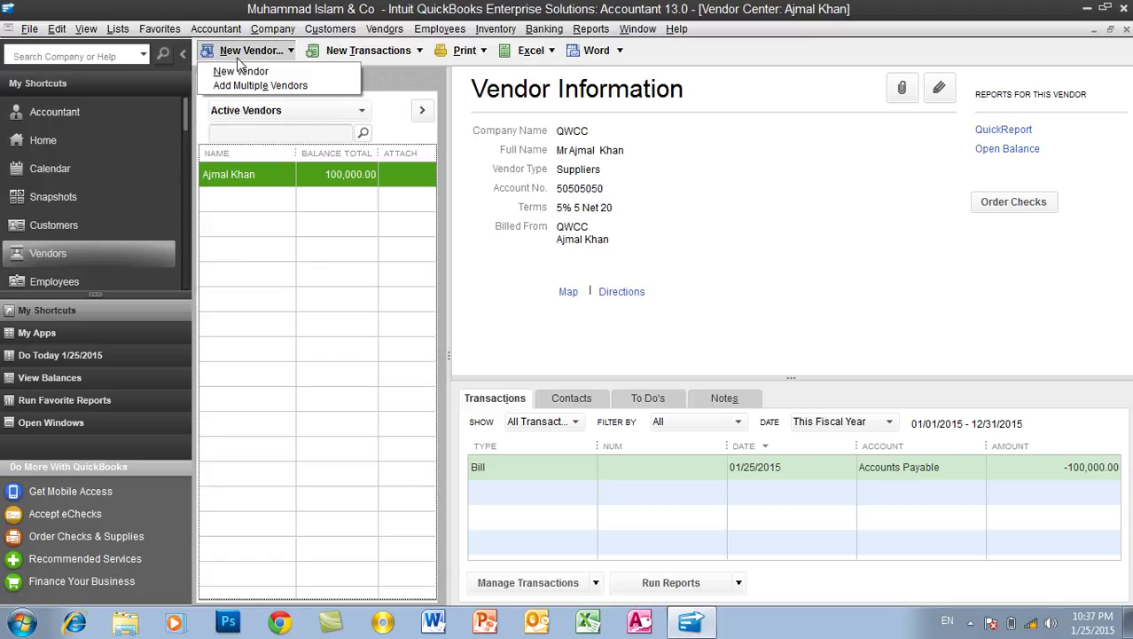
Create vendor 'Sale Tax Department', enter the contact's name as company name, and save it
left_click(243, 73)
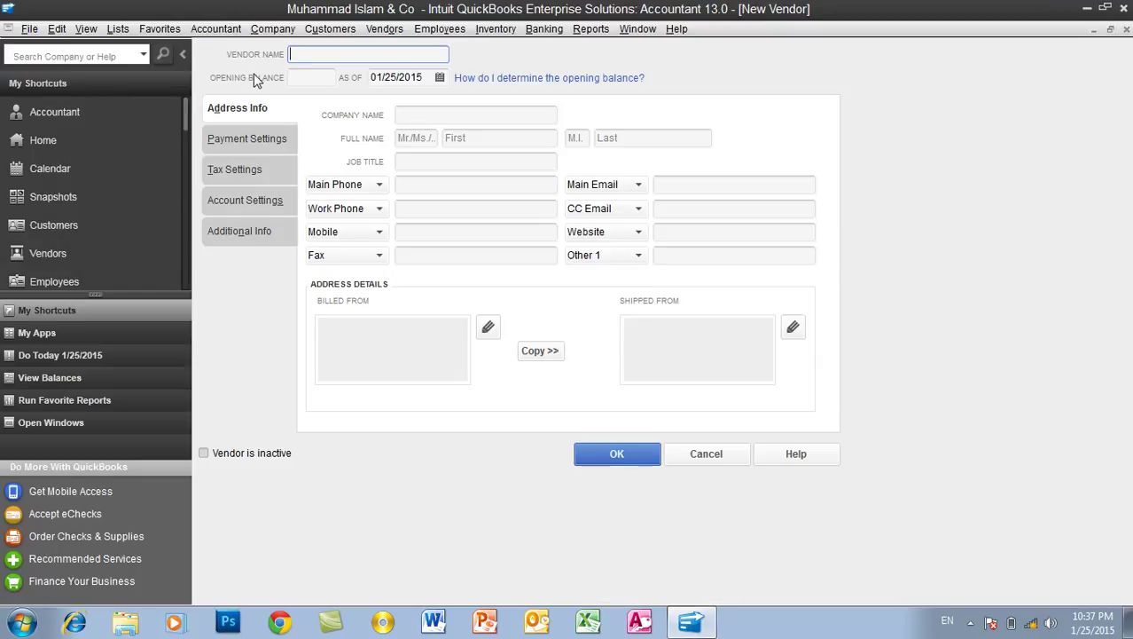
type("Sale Tax Department")
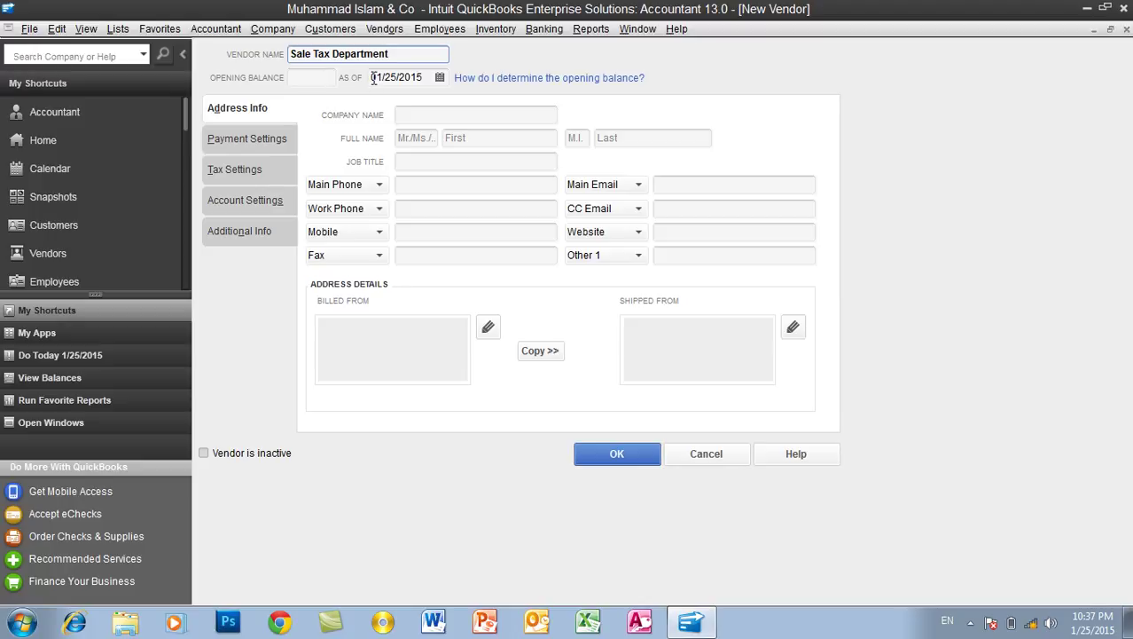
left_click(409, 114)
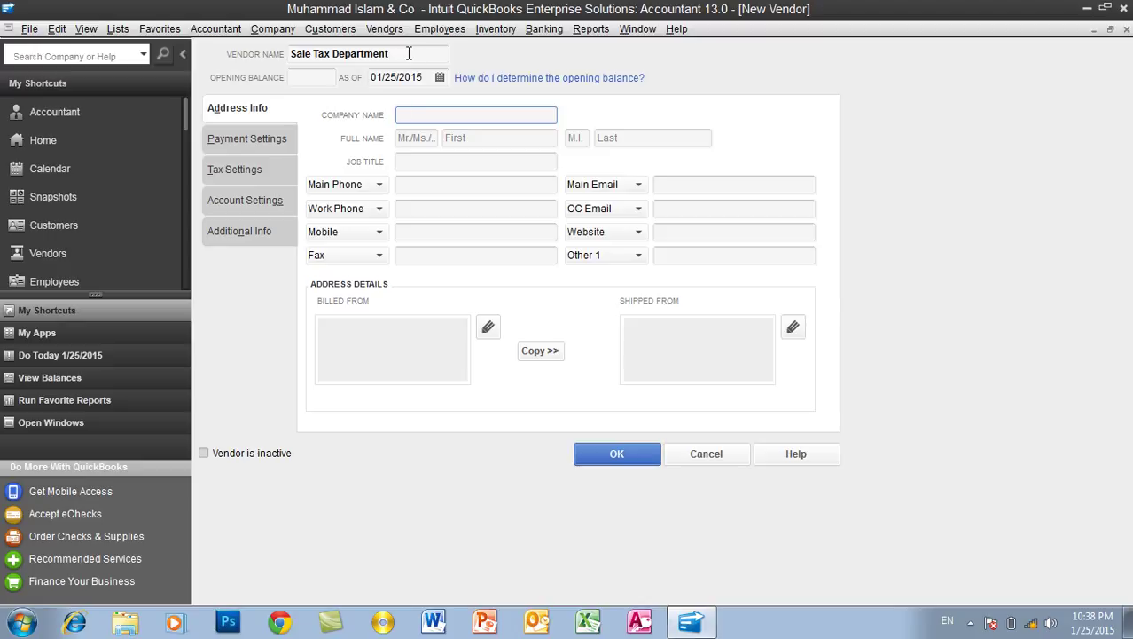
left_click_drag(409, 60, 271, 67)
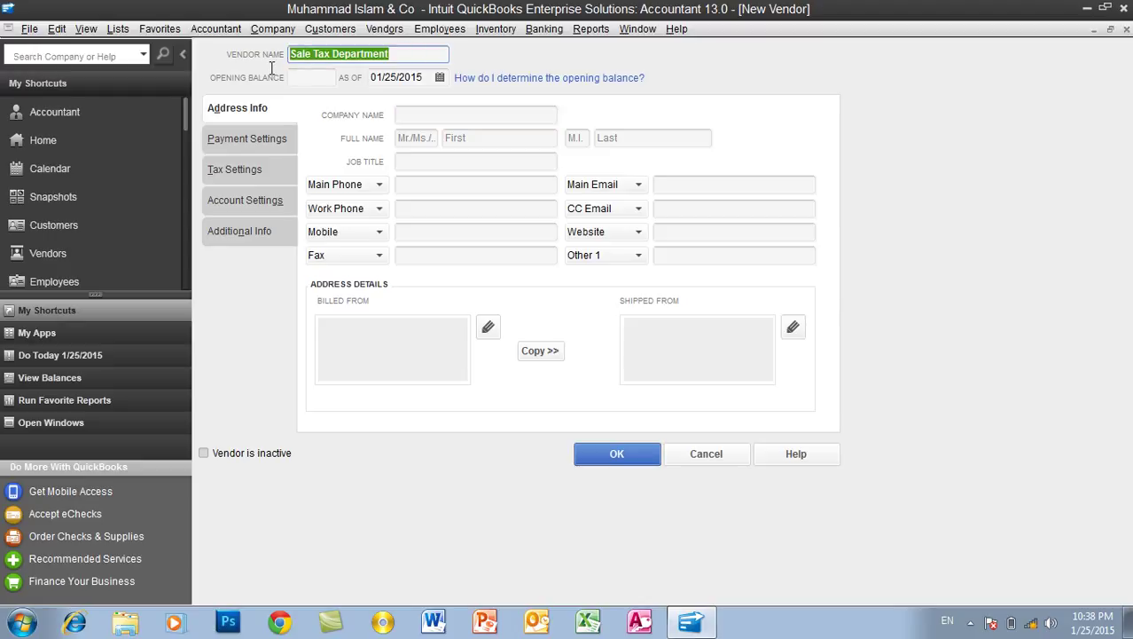
left_click(401, 113)
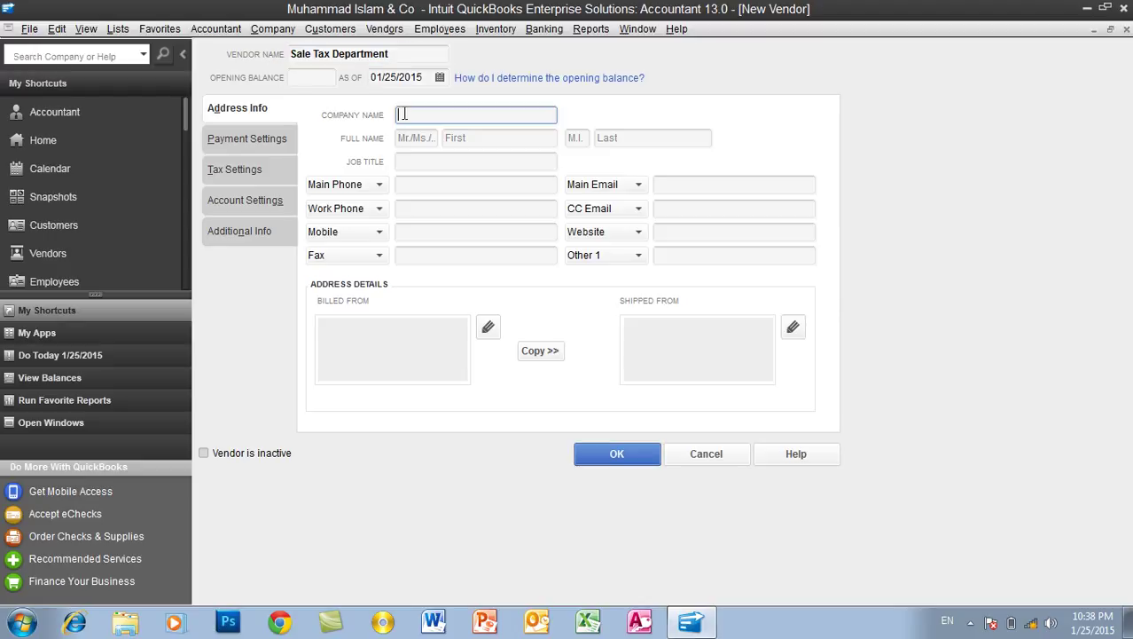
left_click(617, 456)
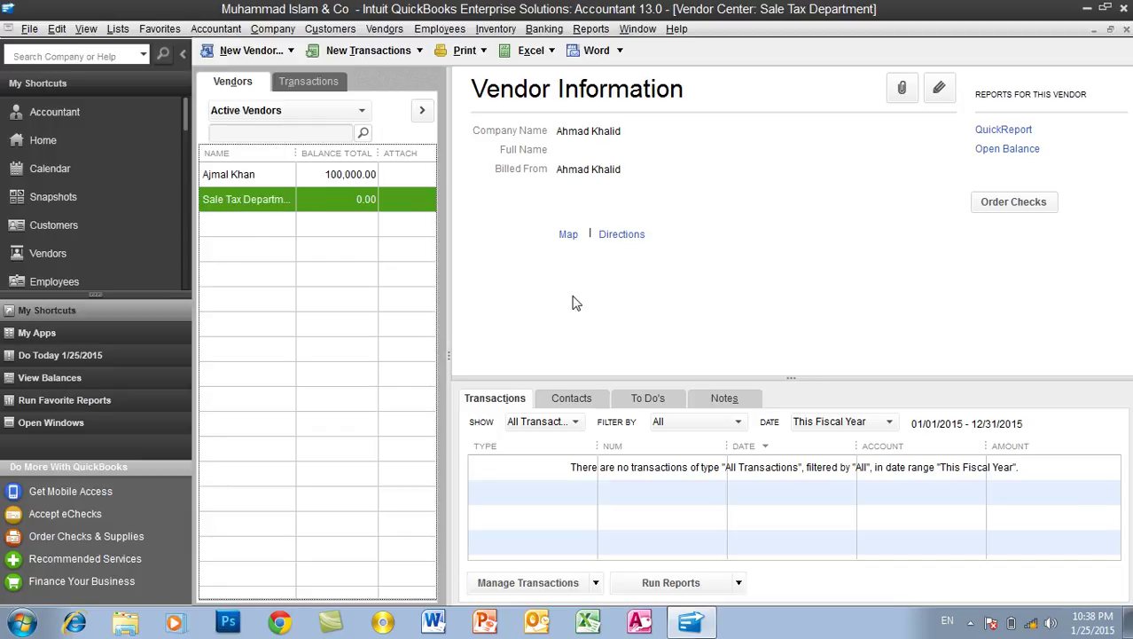
Close the Vendor Center, discard the unfinished item, and start a new Sales Tax Item
left_click(1126, 30)
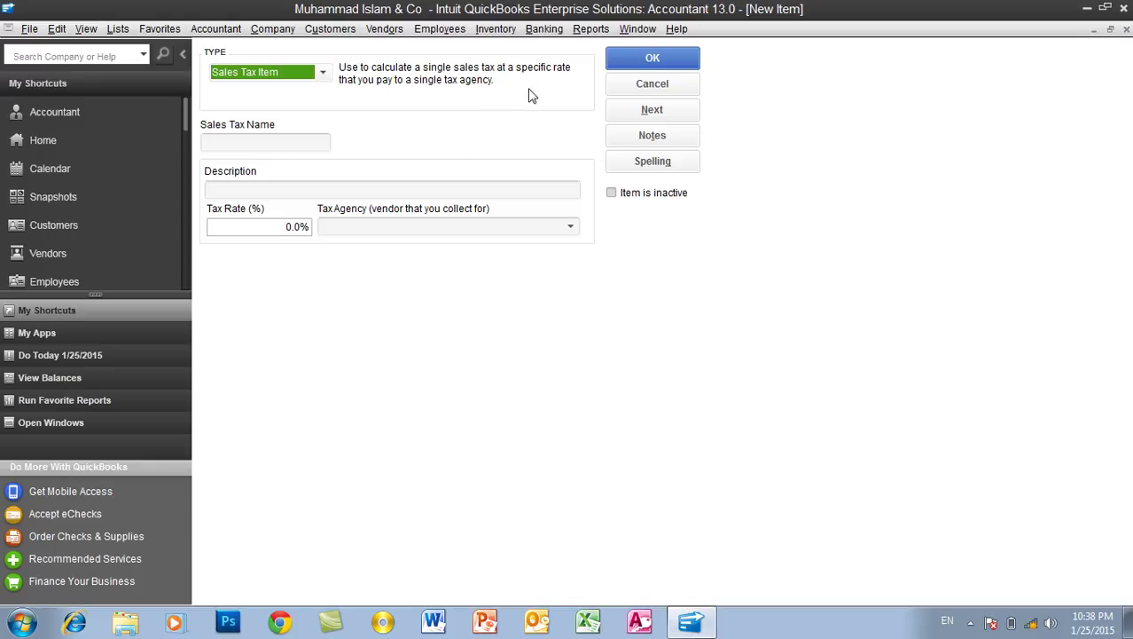
left_click(688, 83)
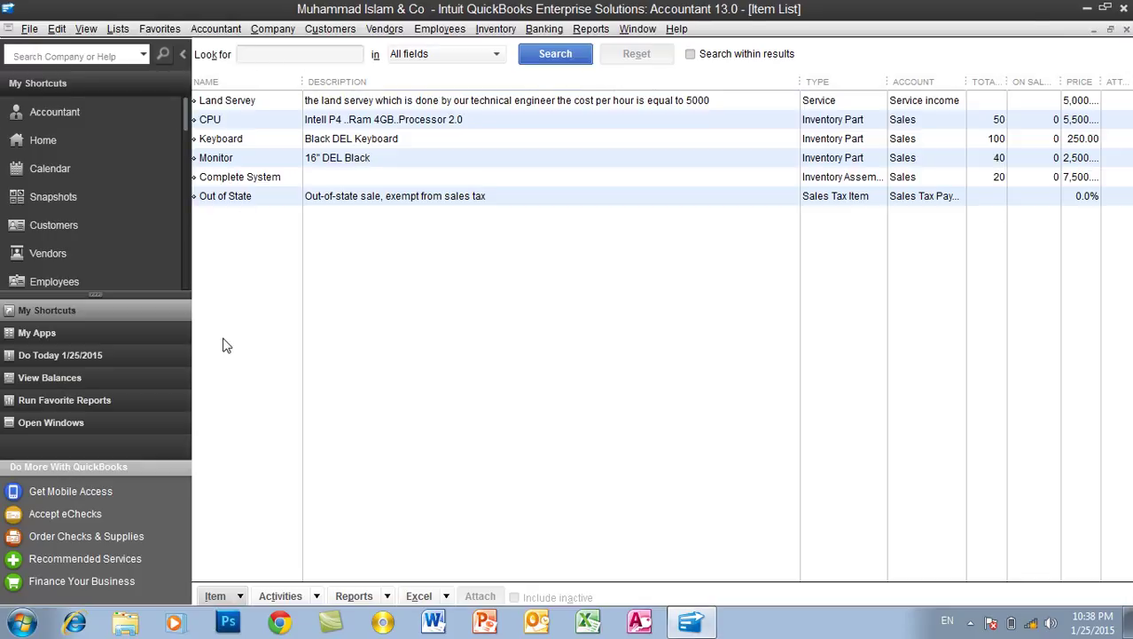
left_click(223, 596)
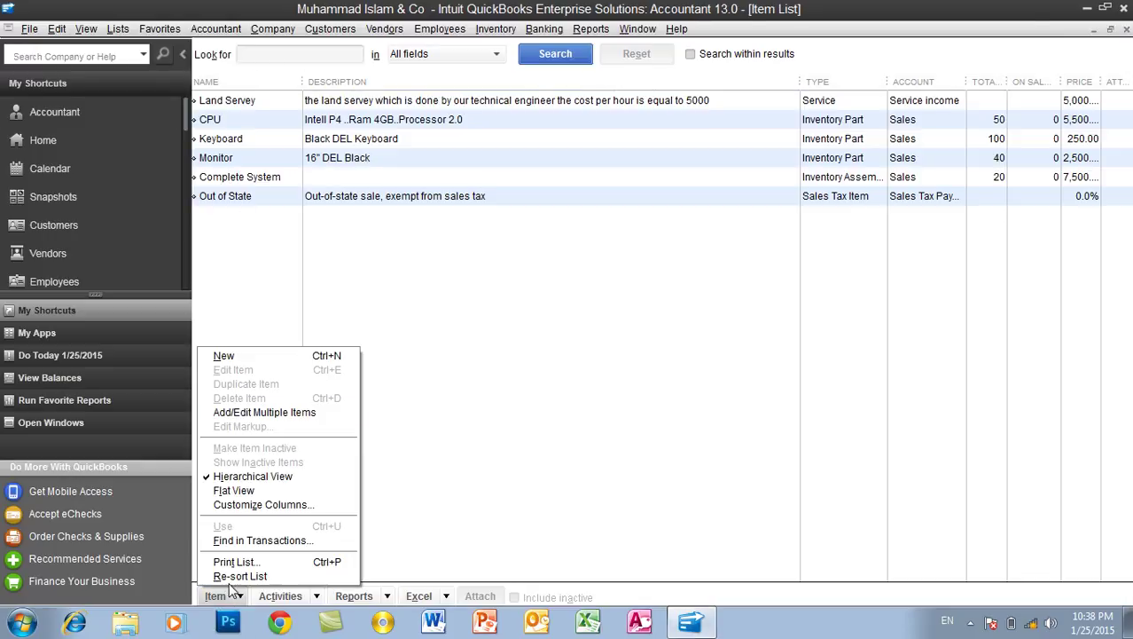
left_click(285, 357)
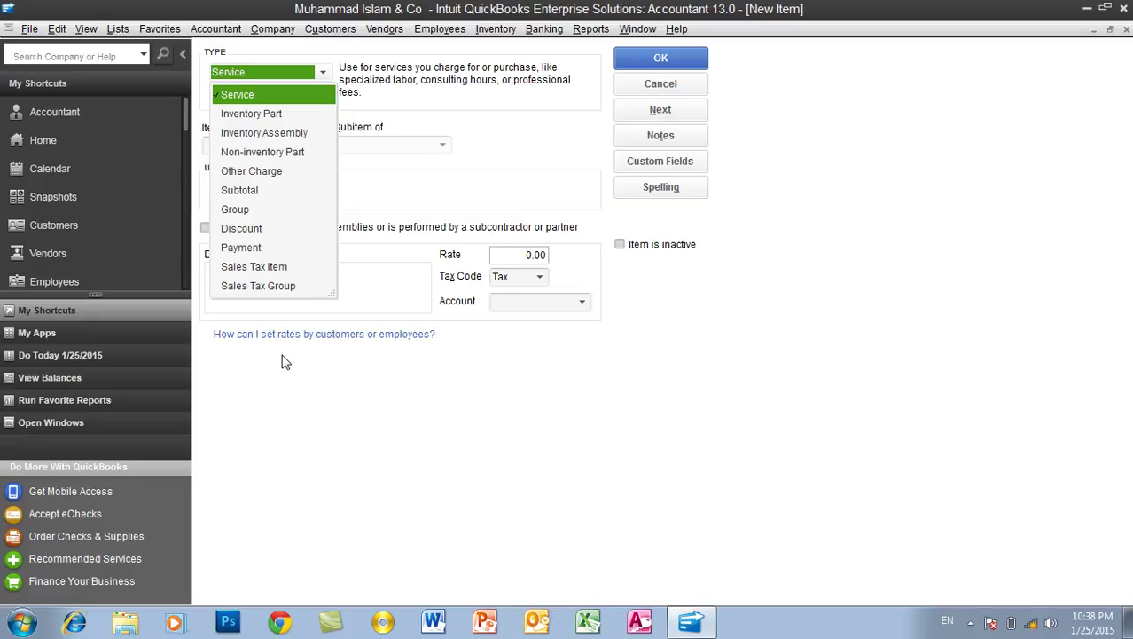
left_click(259, 268)
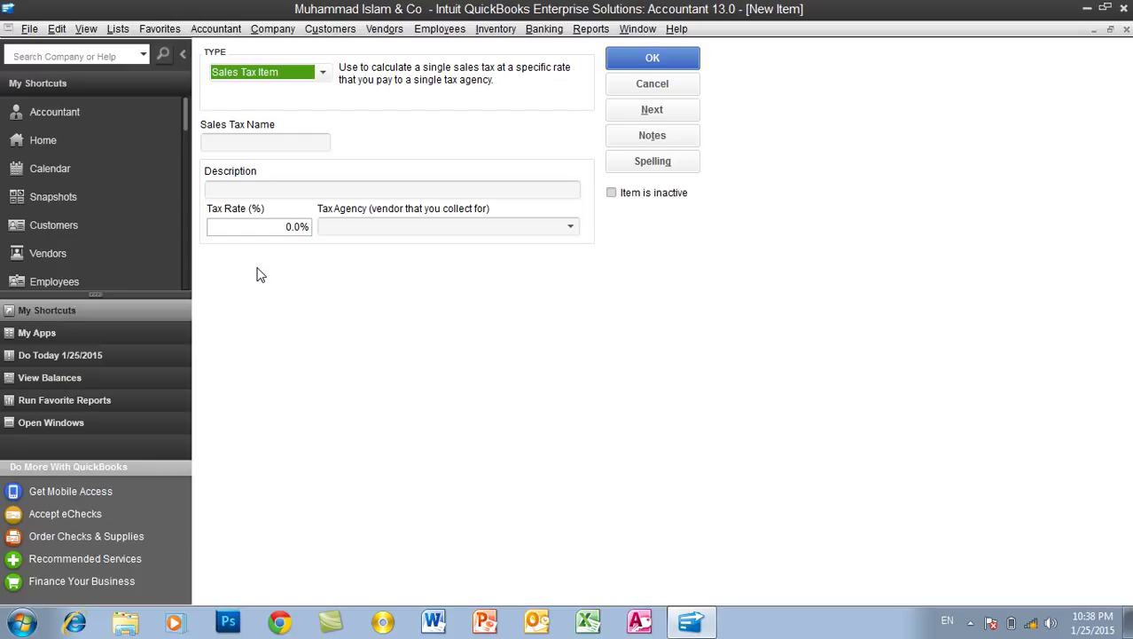
Name the item 'Sale Tax 3%' at a 3% rate, with Sale Tax Department as agency, and save
left_click(244, 139)
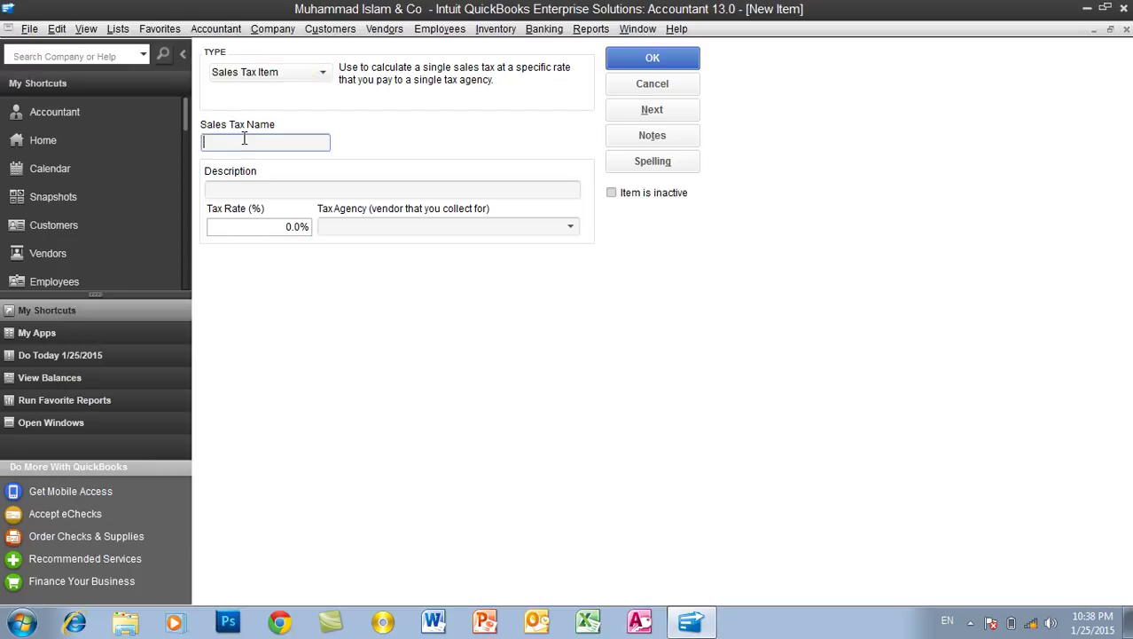
type("Sale Tax 3%")
left_click(252, 188)
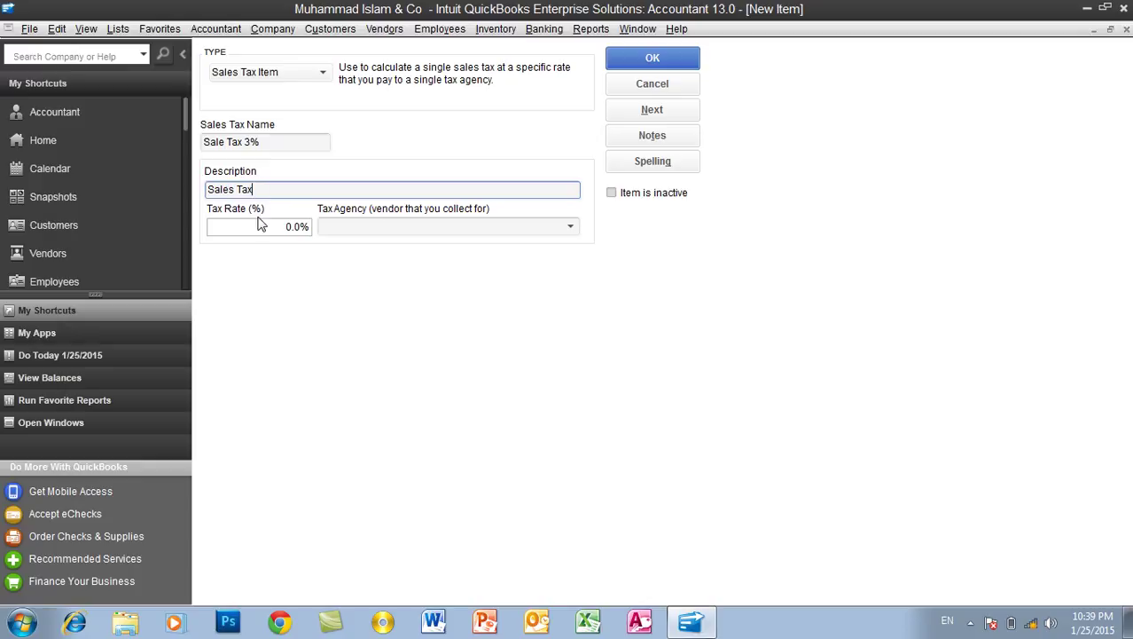
left_click(257, 227)
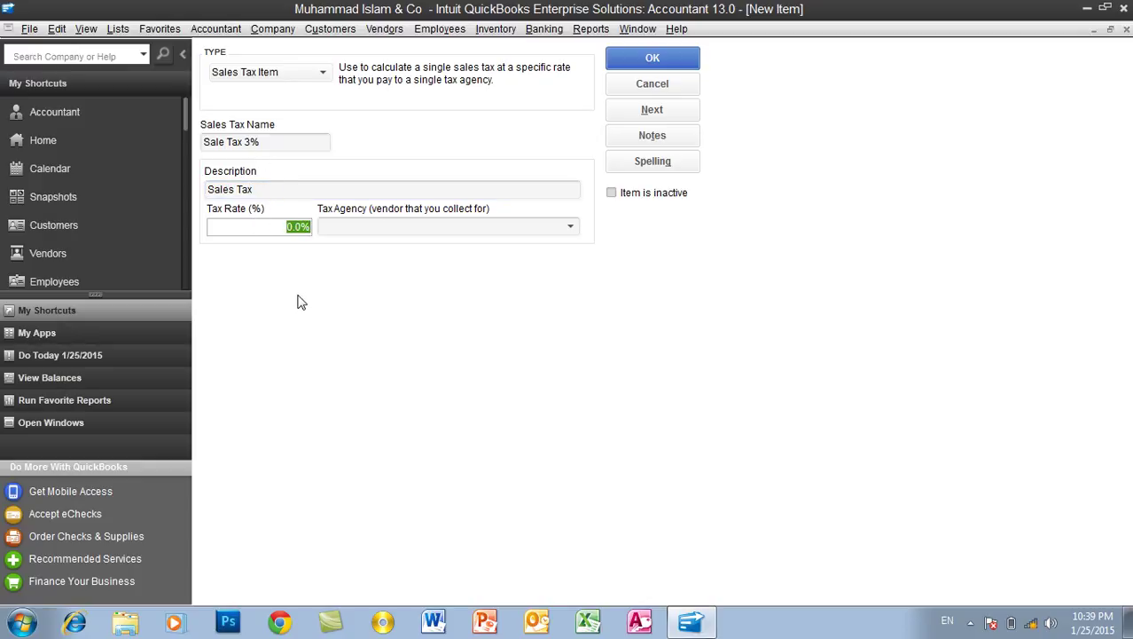
type("3")
key("Tab")
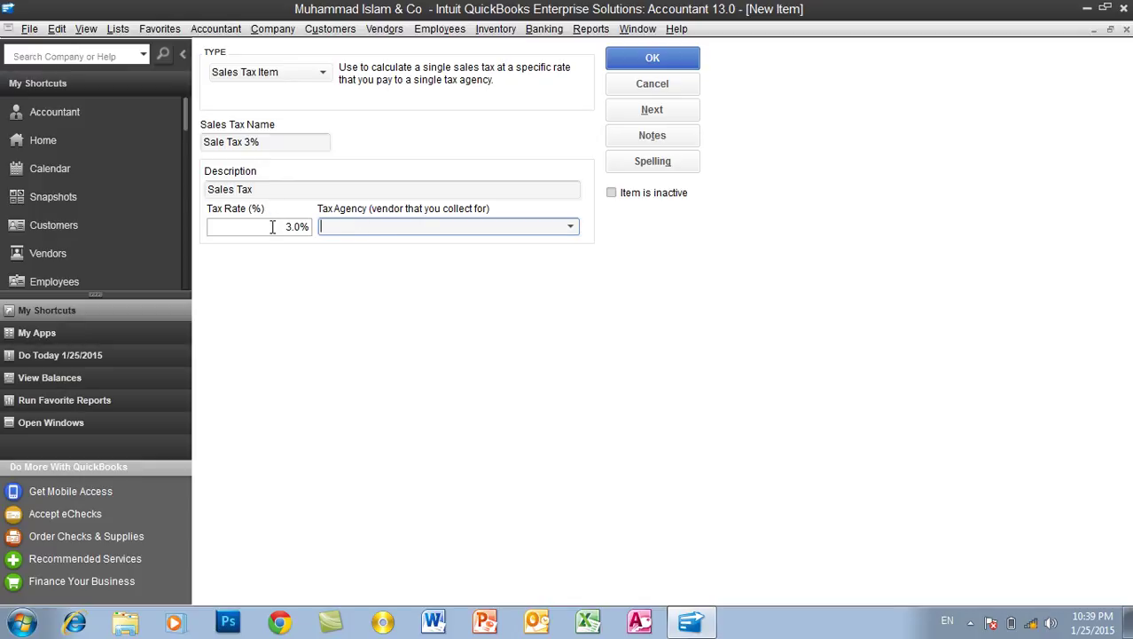
left_click(571, 227)
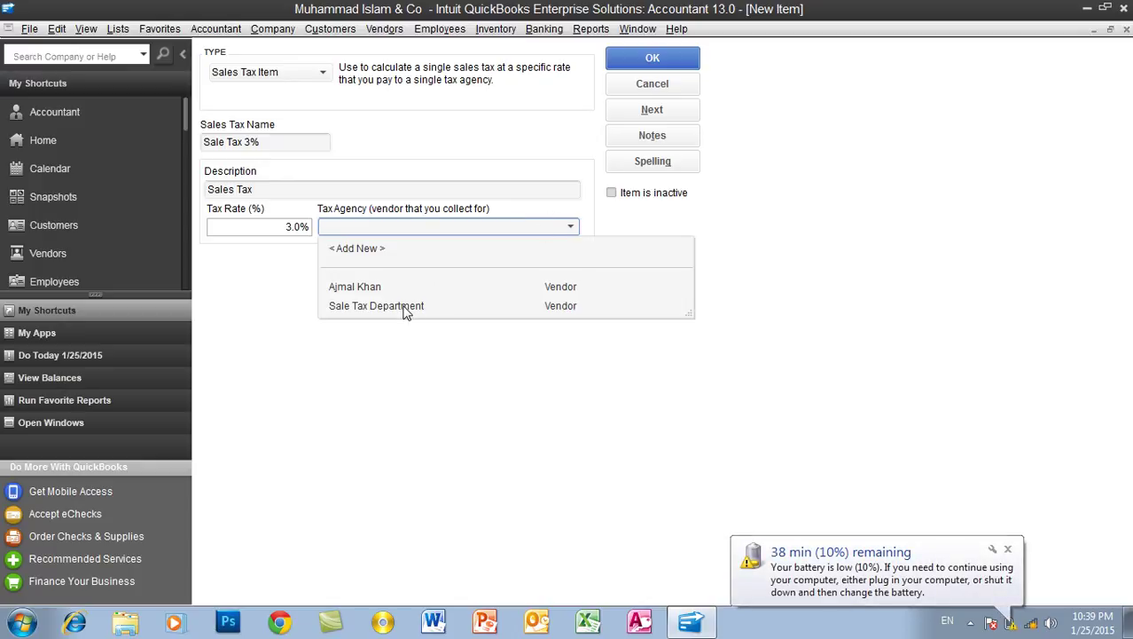
left_click(403, 308)
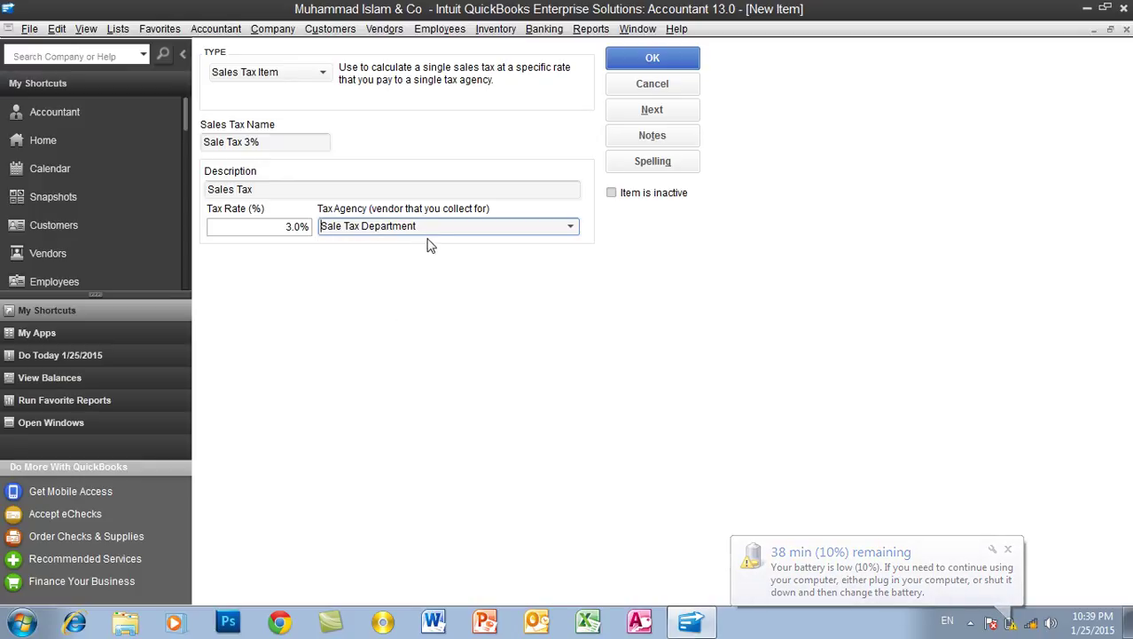
left_click(635, 58)
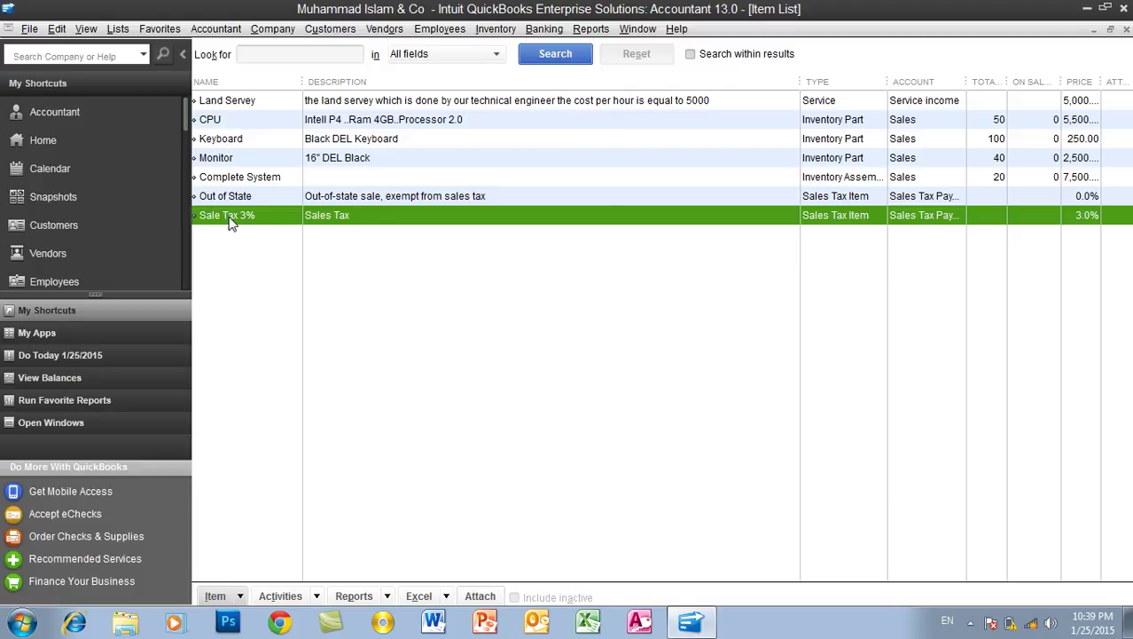
left_click(670, 327)
Create Sales Tax Item 'Sale tax 2%', described 'Sales Tax', 2% rate, agency Sale Tax Department
key("ctrl+n")
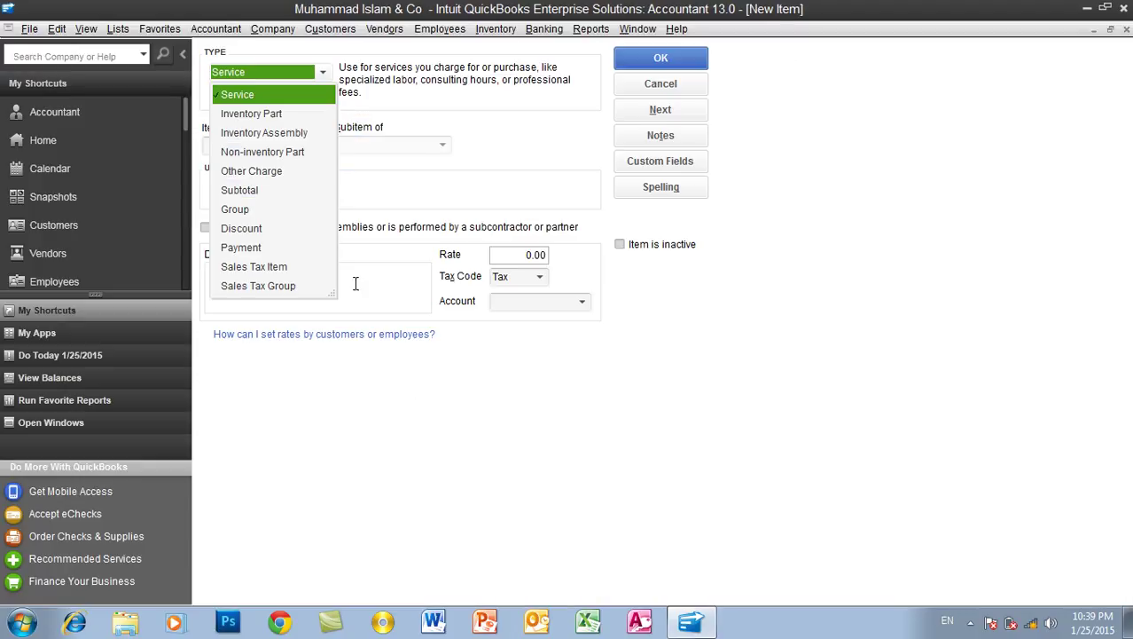
left_click(273, 266)
left_click(246, 141)
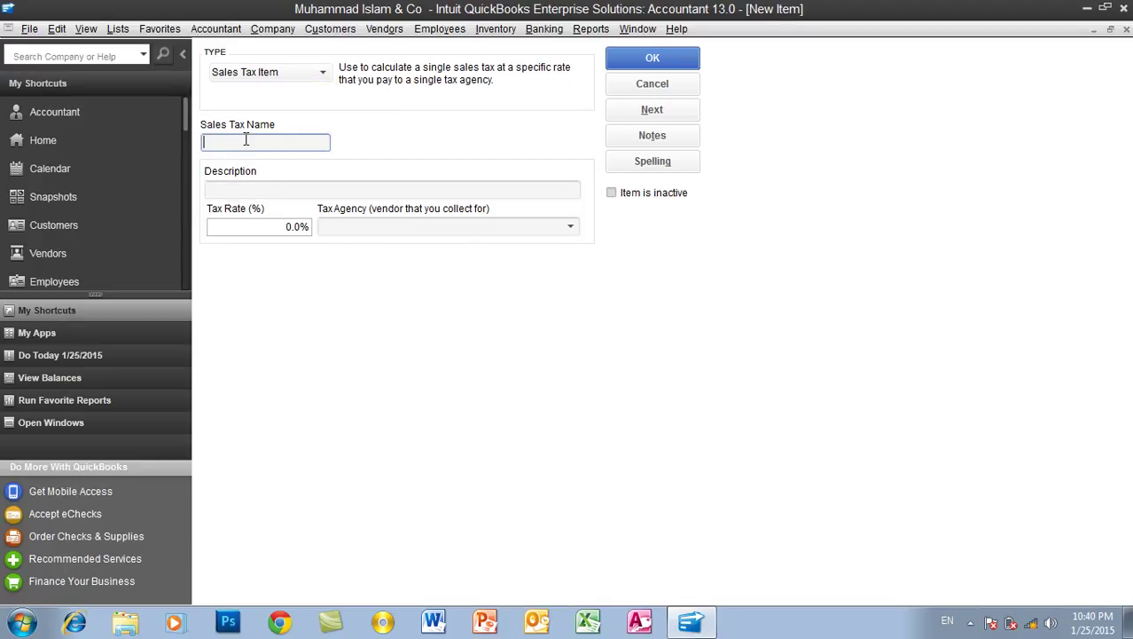
type("Sale tax 2%")
left_click(238, 188)
type("Sales Tax")
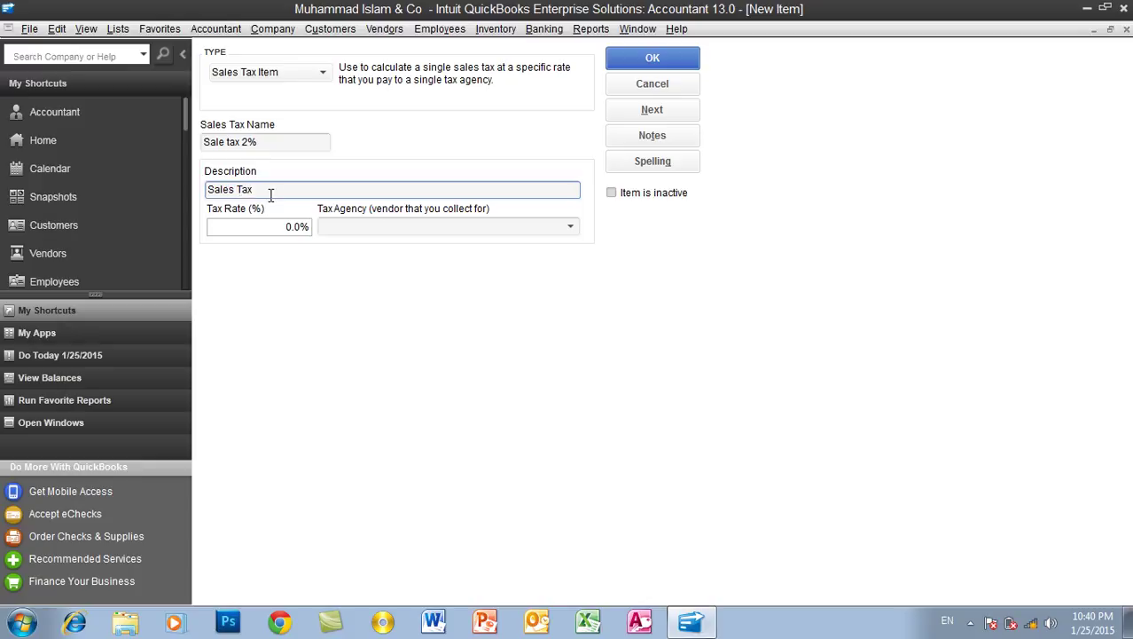
left_click(277, 224)
type("2")
key("Tab")
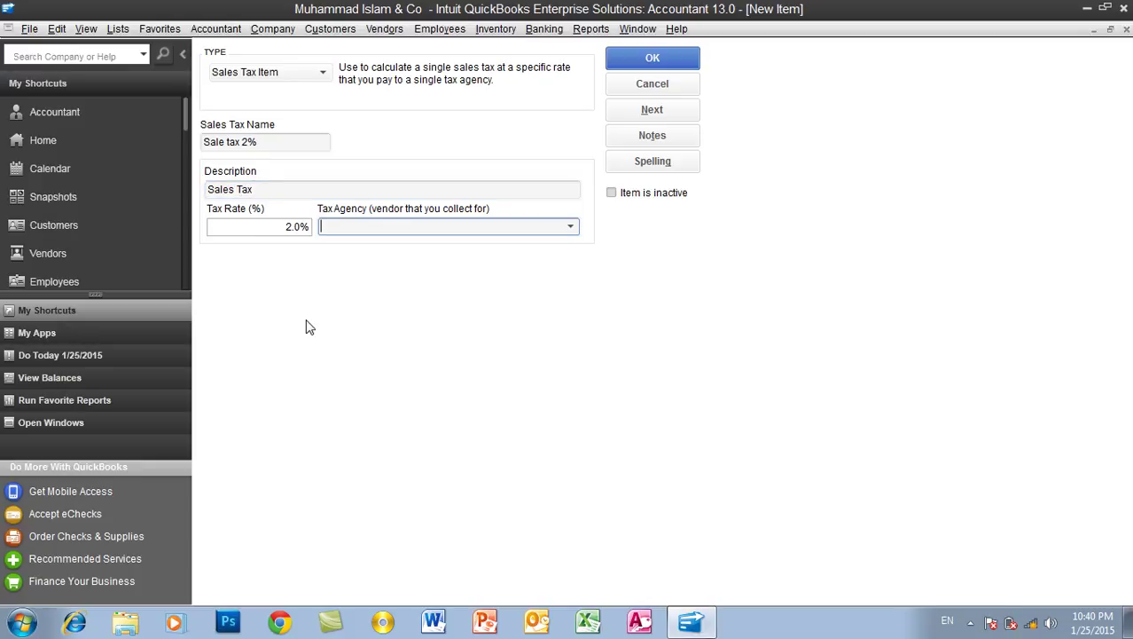
left_click(570, 226)
left_click(403, 305)
left_click(652, 65)
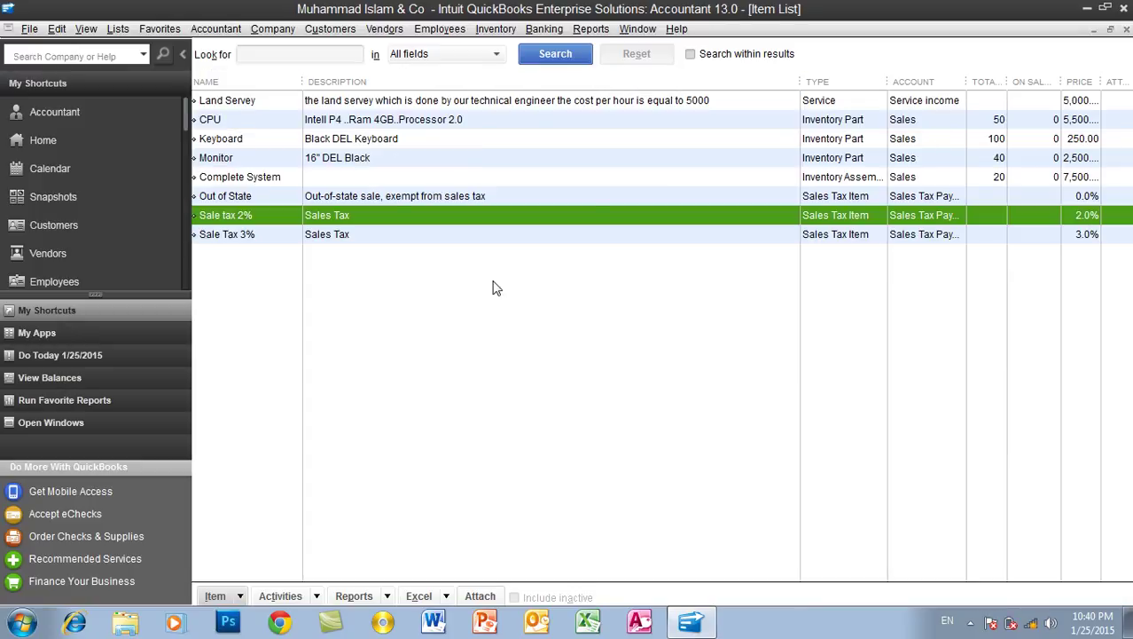
Compare the Sale Tax 3% and Sale tax 2% rows, then go to the Customer Center
left_click(249, 233)
left_click(247, 222)
left_click(246, 234)
left_click(245, 220)
left_click(243, 232)
left_click(235, 214)
left_click(238, 235)
left_click(226, 216)
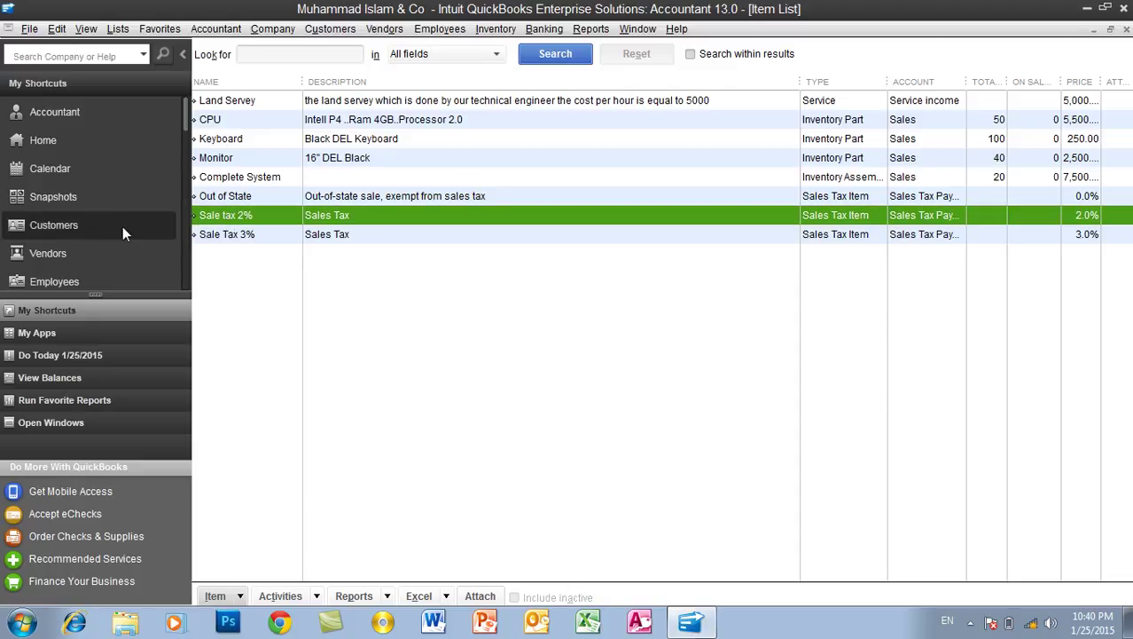
left_click(78, 226)
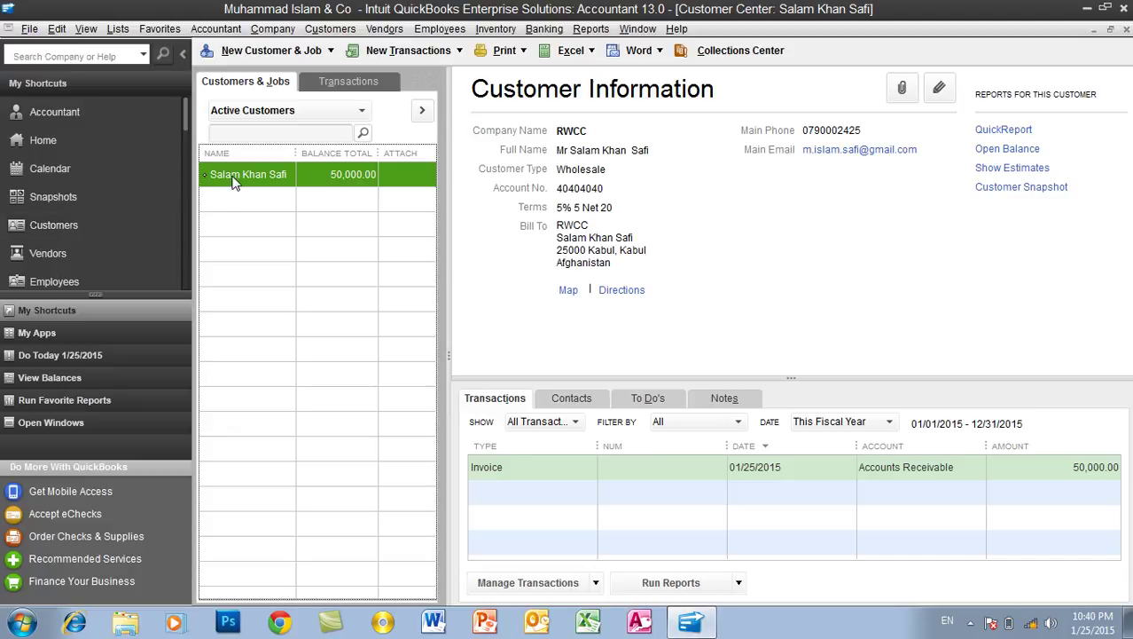
Open the sole customer in the Edit Customer form
double_click(235, 175)
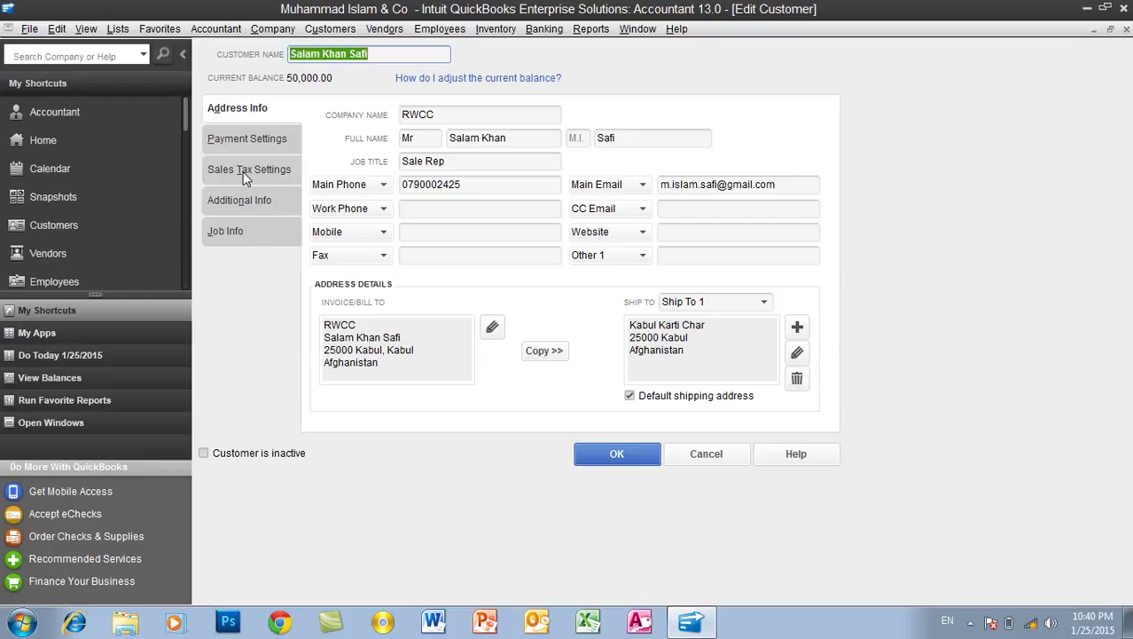
Keep tax code Tax, replace the Out of State tax item with Sale tax 2%, and save
left_click(247, 171)
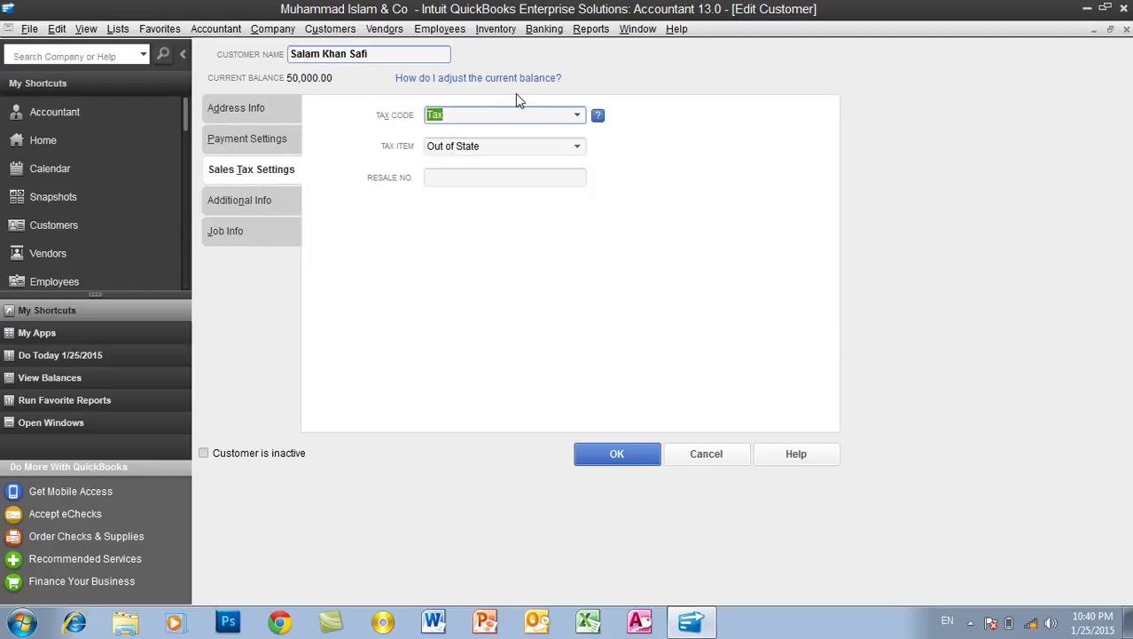
left_click(575, 116)
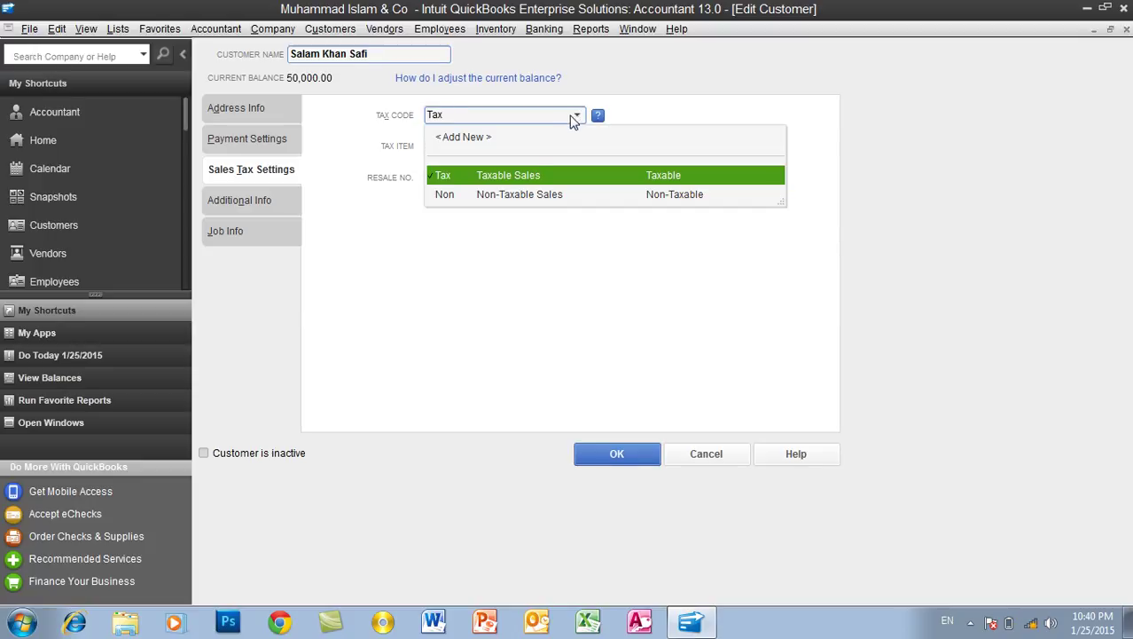
left_click(502, 177)
left_click_drag(481, 146, 404, 145)
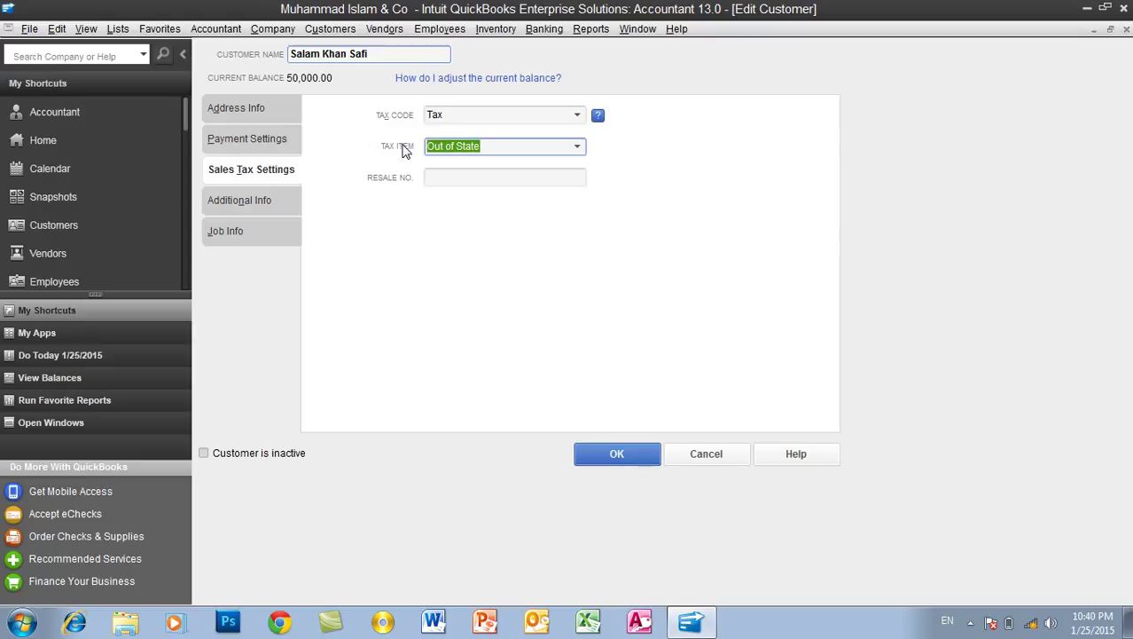
left_click(579, 146)
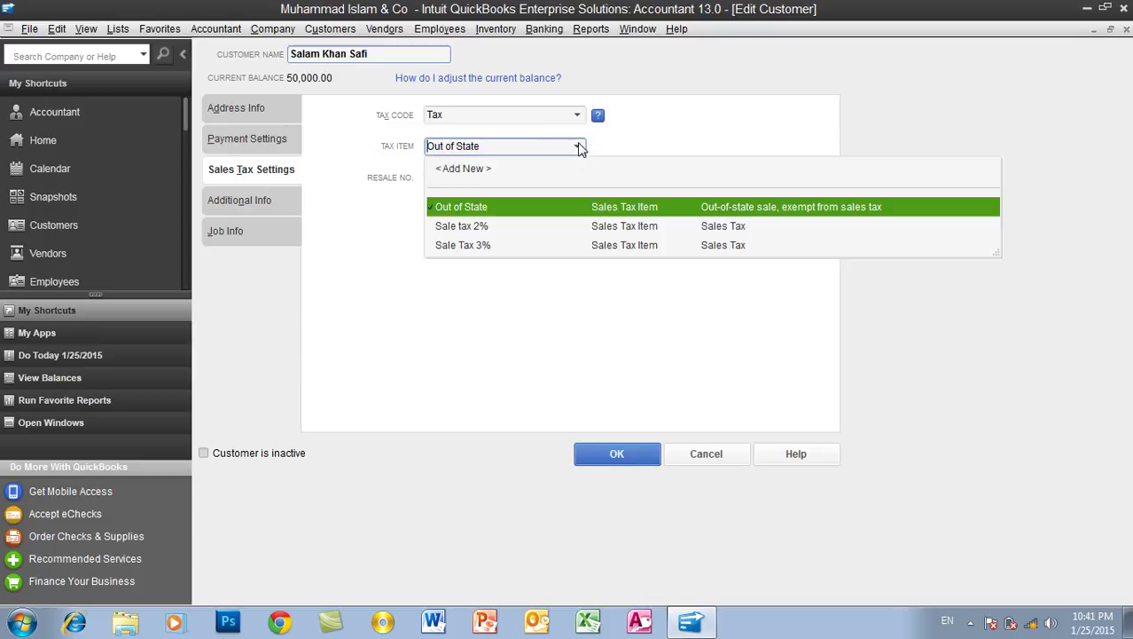
left_click(476, 225)
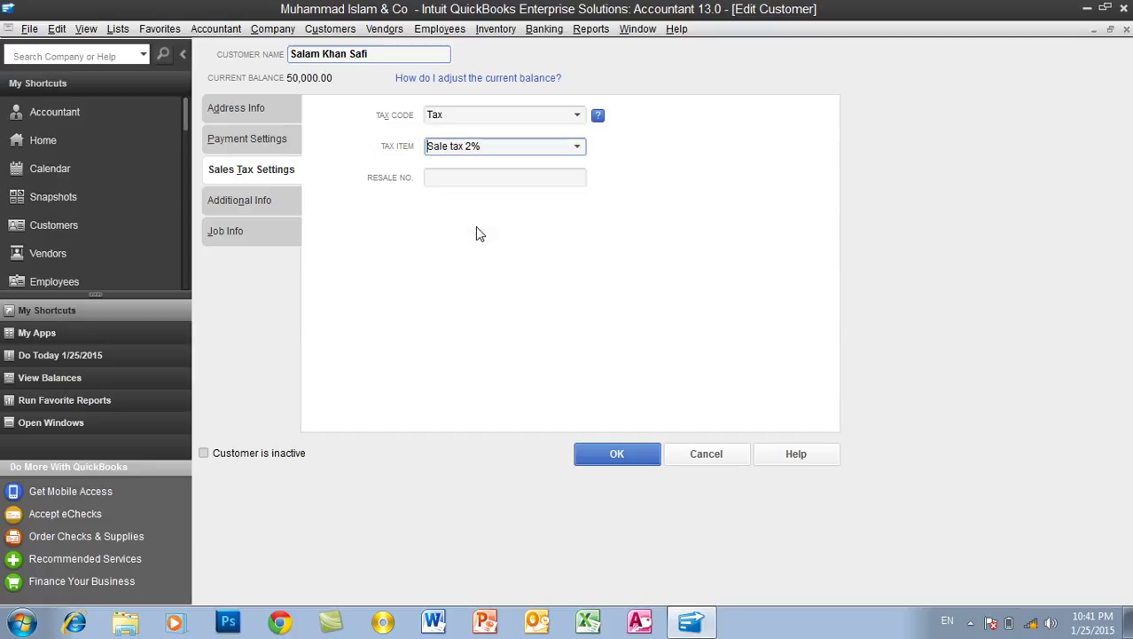
left_click(636, 466)
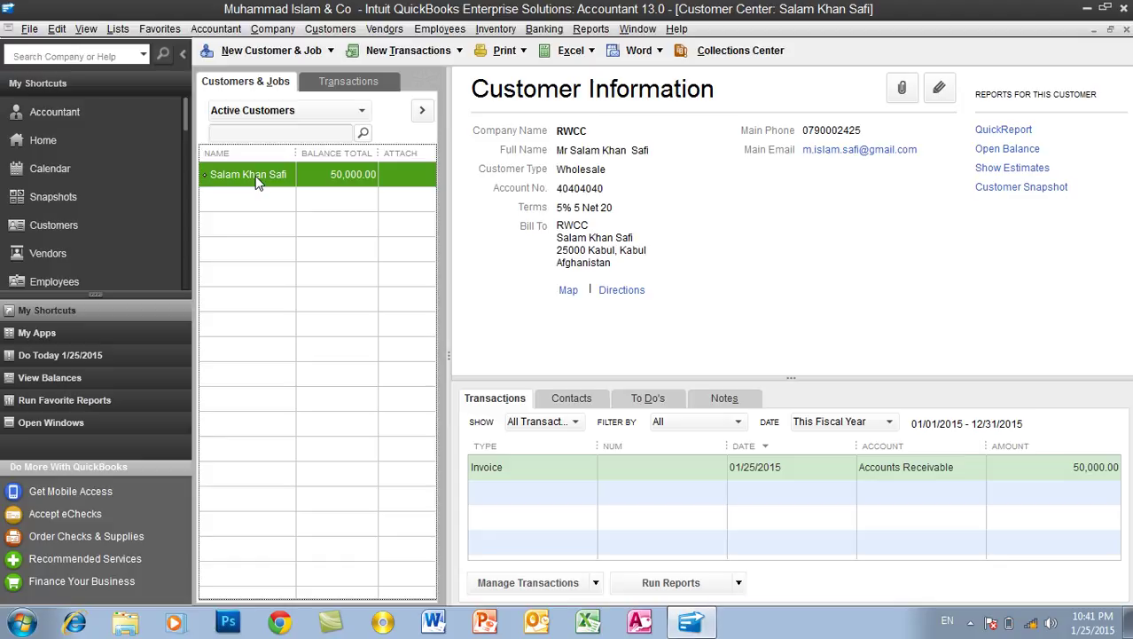
Look over the vendor list, then reopen the Item List from the Lists menu
left_click(133, 252)
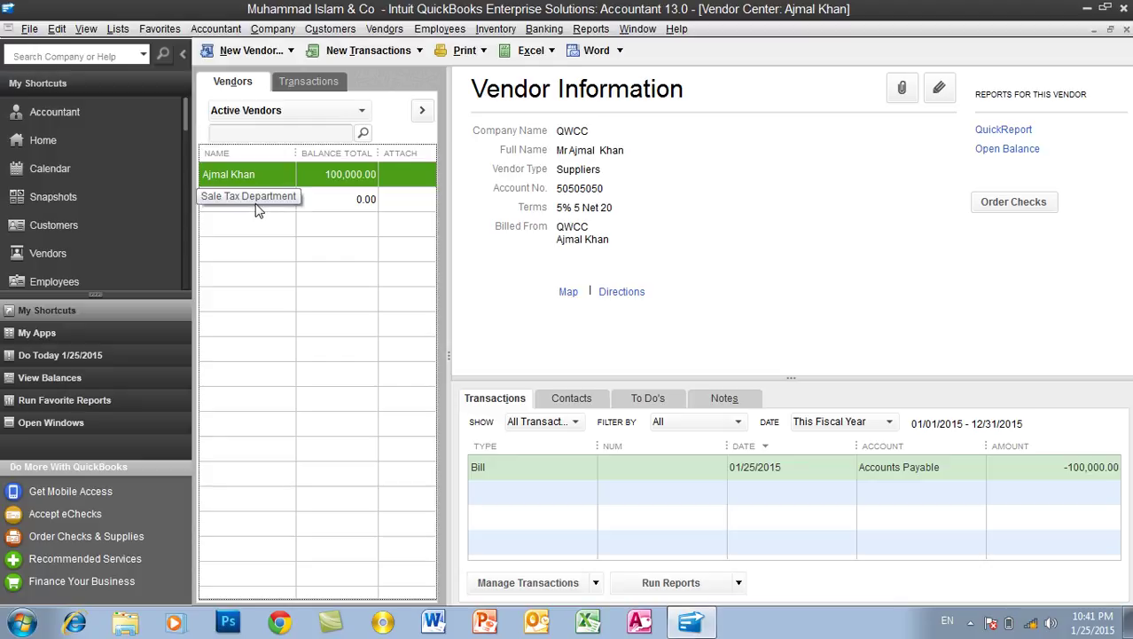
left_click(120, 30)
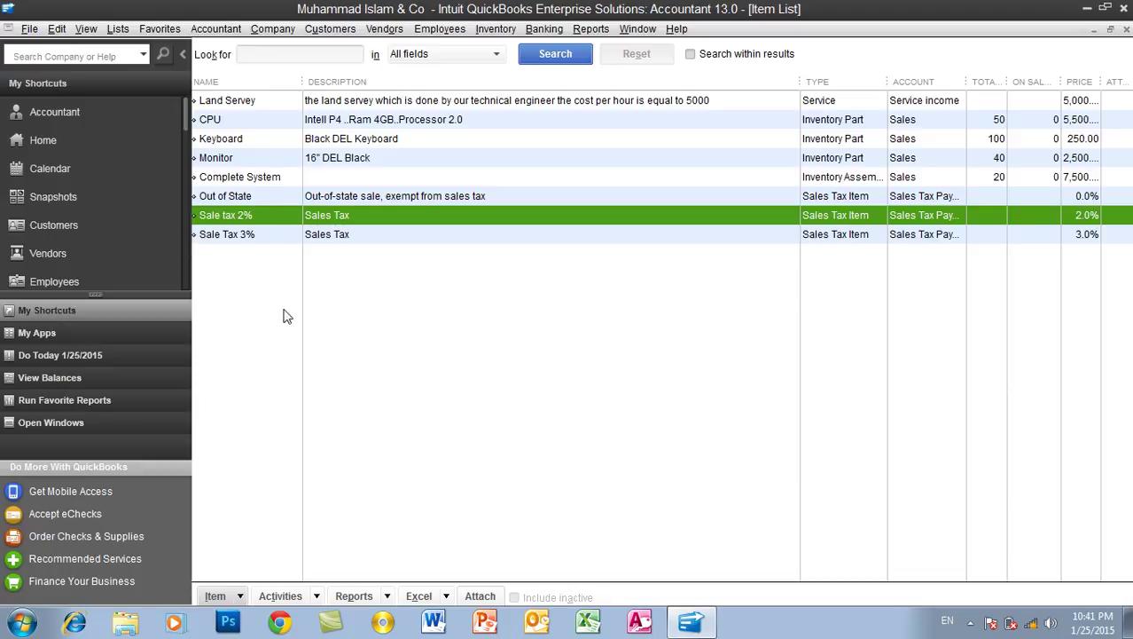
Create a new Sales Tax Group item and enter 'Group Sale tax' as its group name
key("ctrl+n")
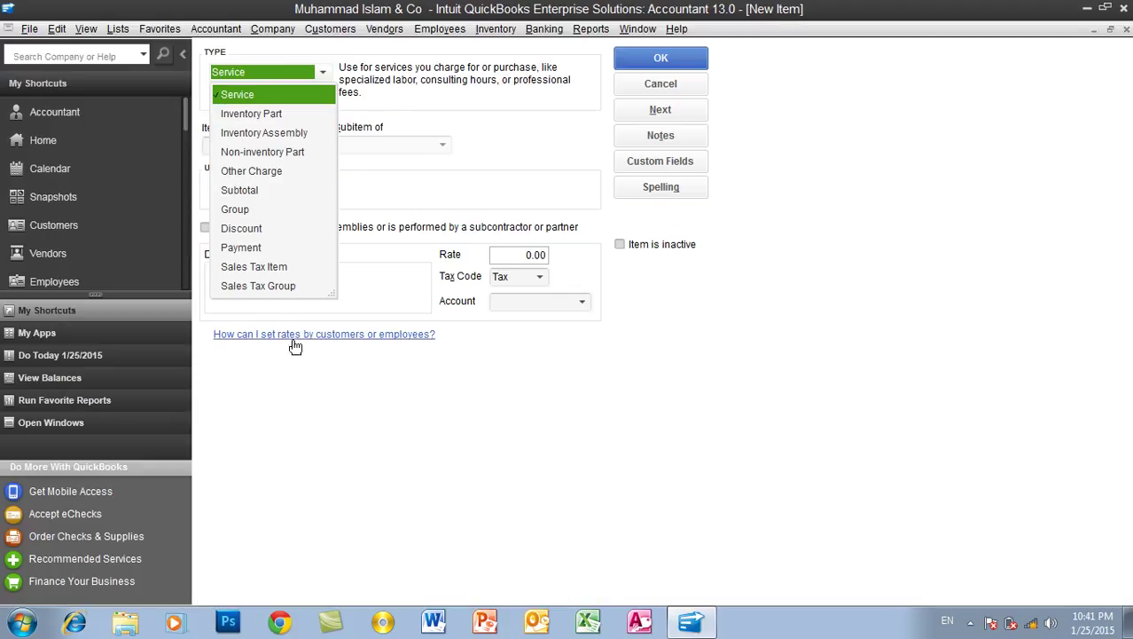
left_click(265, 285)
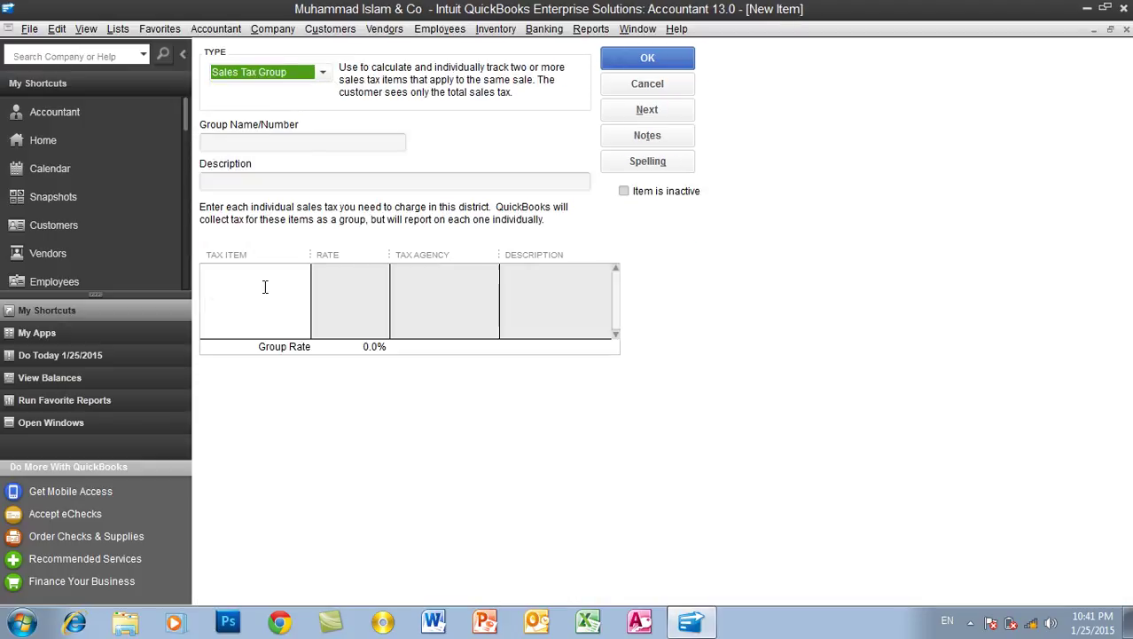
left_click(261, 145)
type("Group")
key("BackSpace")
key("BackSpace")
key("BackSpace")
key("BackSpace")
key("BackSpace")
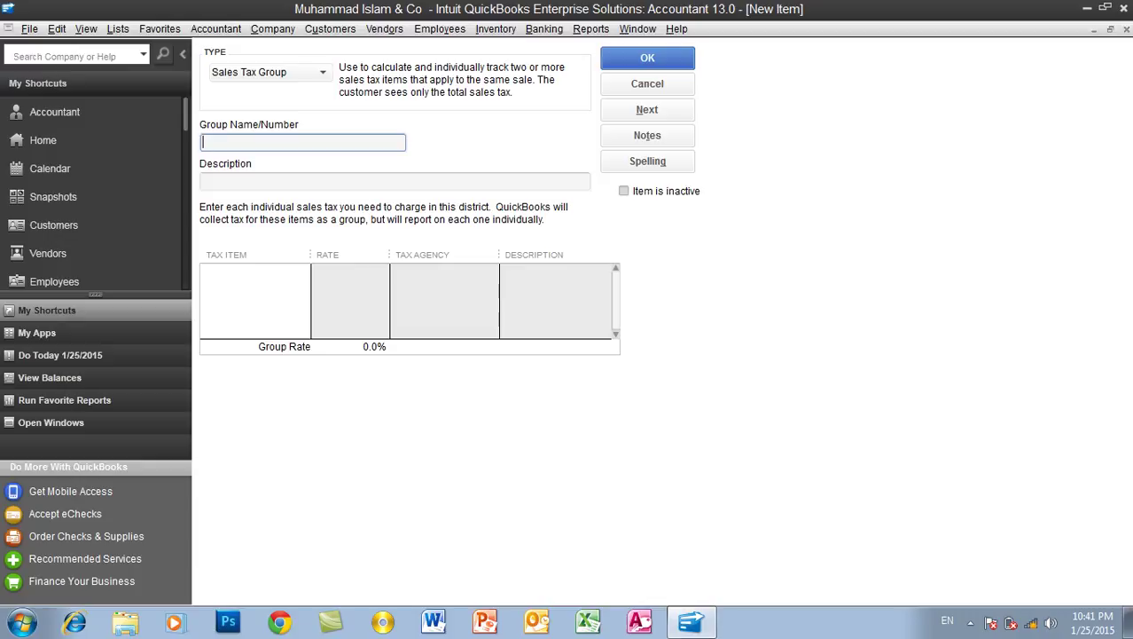
type("Gru")
key("BackSpace")
type("oup Sale ta")
key("super")
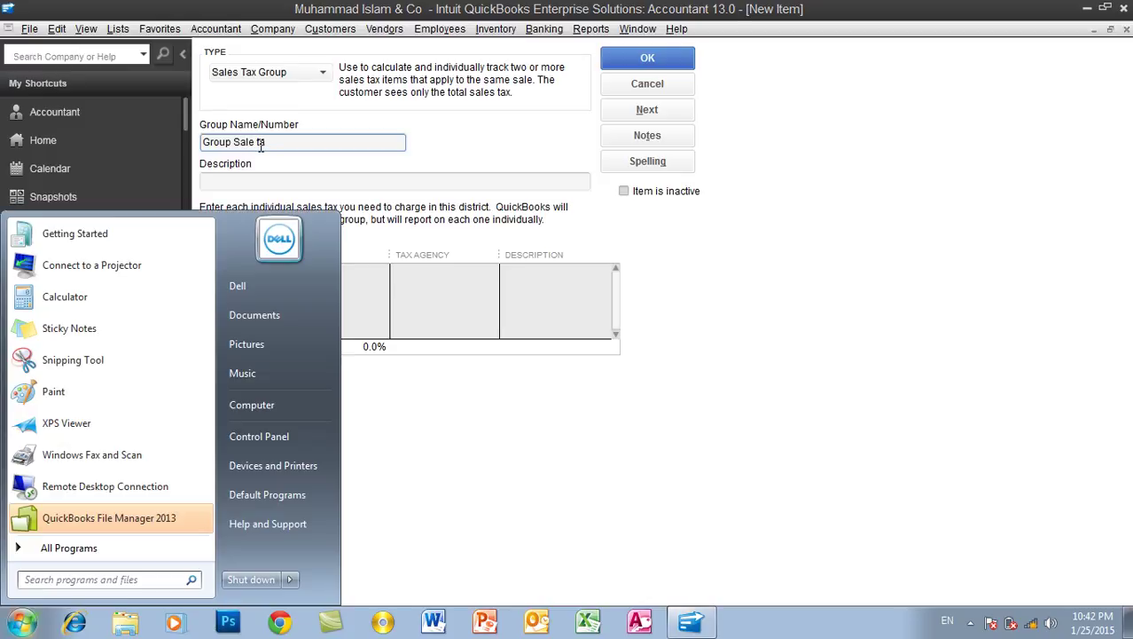
key("Escape")
Complete the group name and enter 'Sales Tax' as the group description
type("x")
left_click(259, 181)
type("Sales Tax")
Add Sale tax 2% and Sale Tax 3% to the group for 5.0% and save it
left_click(286, 271)
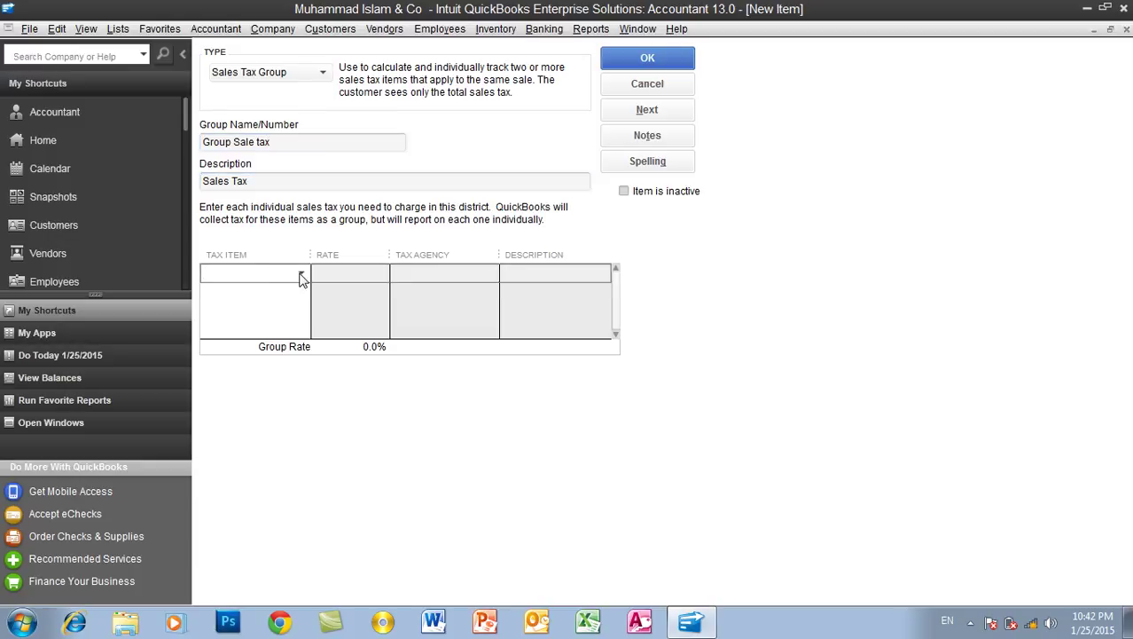
left_click(302, 275)
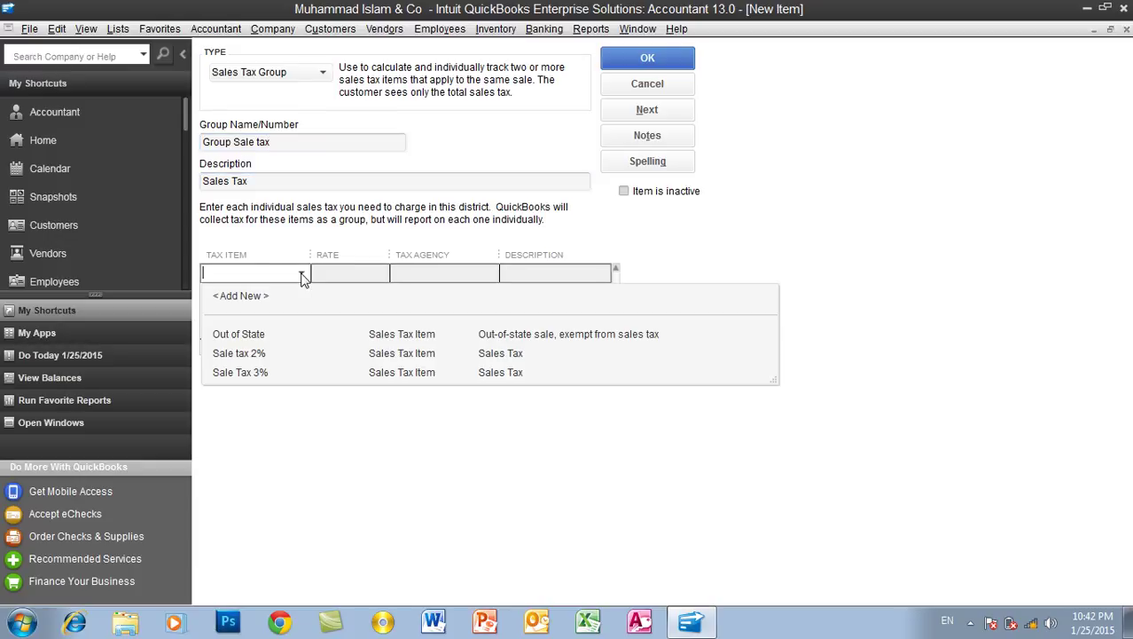
left_click(246, 357)
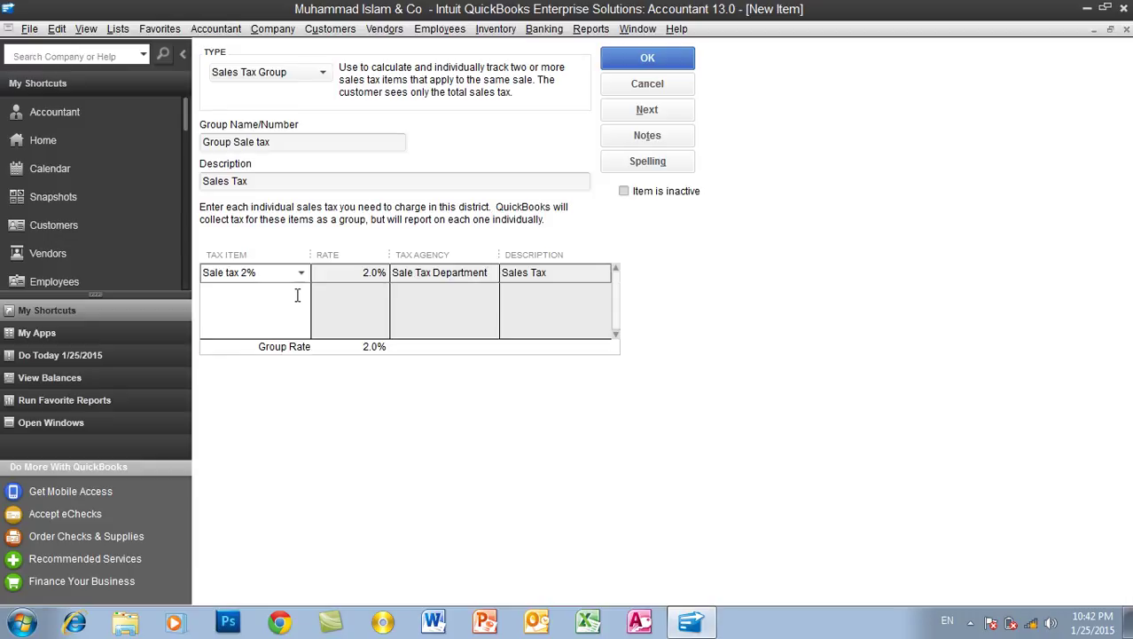
left_click(296, 293)
left_click(302, 292)
left_click(274, 393)
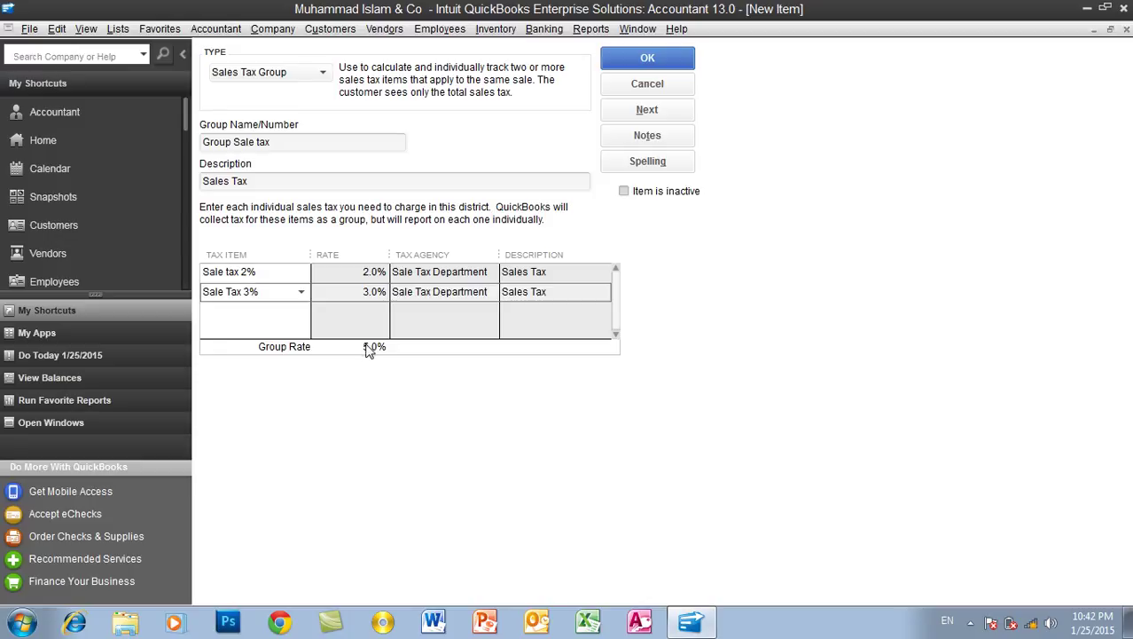
left_click(652, 59)
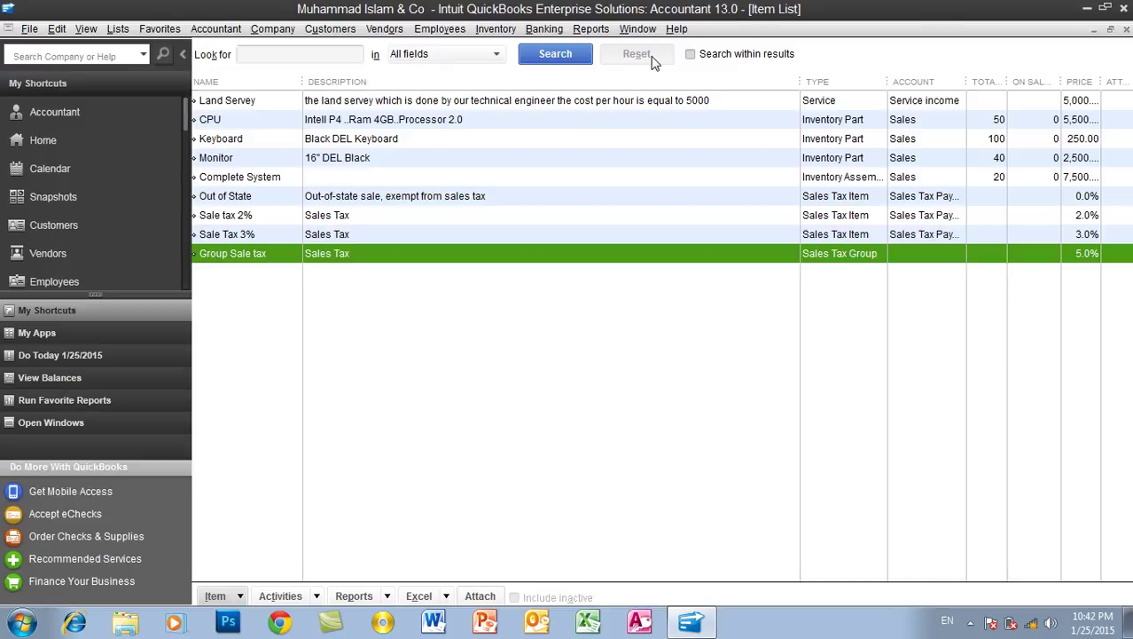